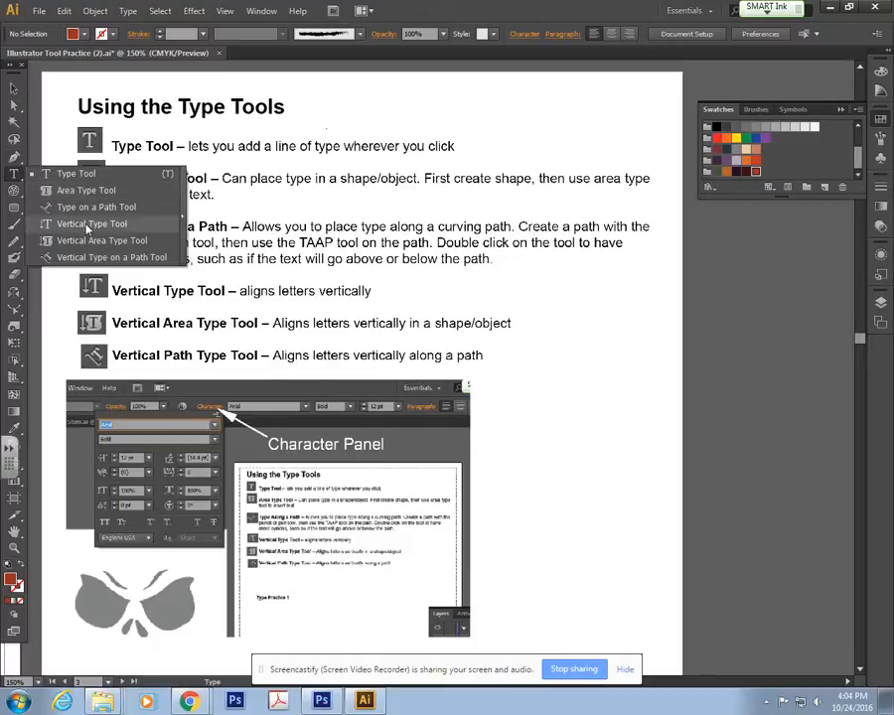
# Add a line of point text reading "Type Tool" below the grey eyes and nose drawing on the type tools artboard.
pyautogui.click(74, 174)
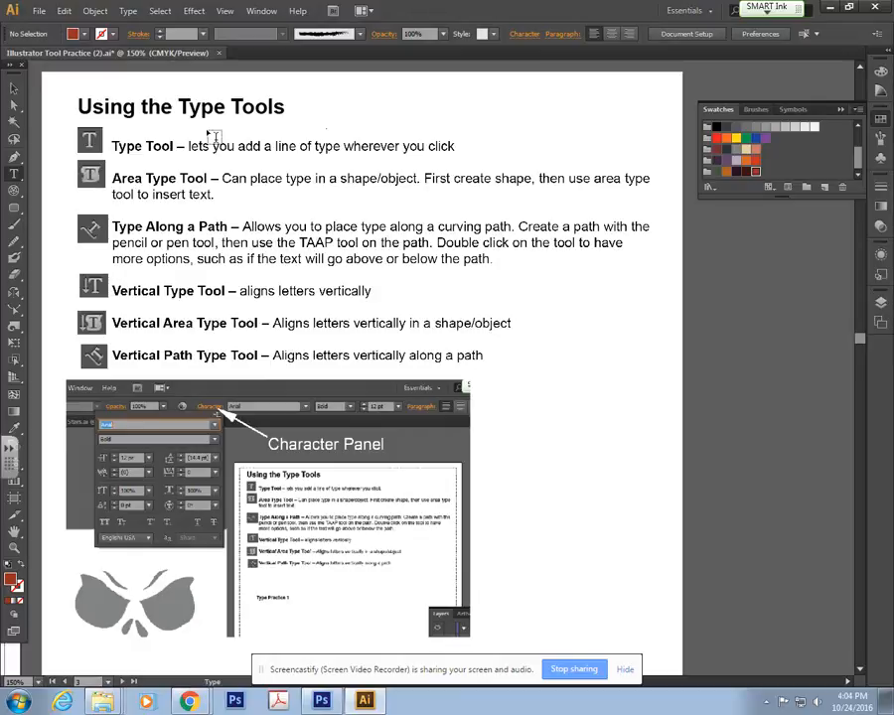
pyautogui.moveTo(195, 445); pyautogui.dragTo(361, 204)
pyautogui.click(252, 439)
pyautogui.write('Type Tool')
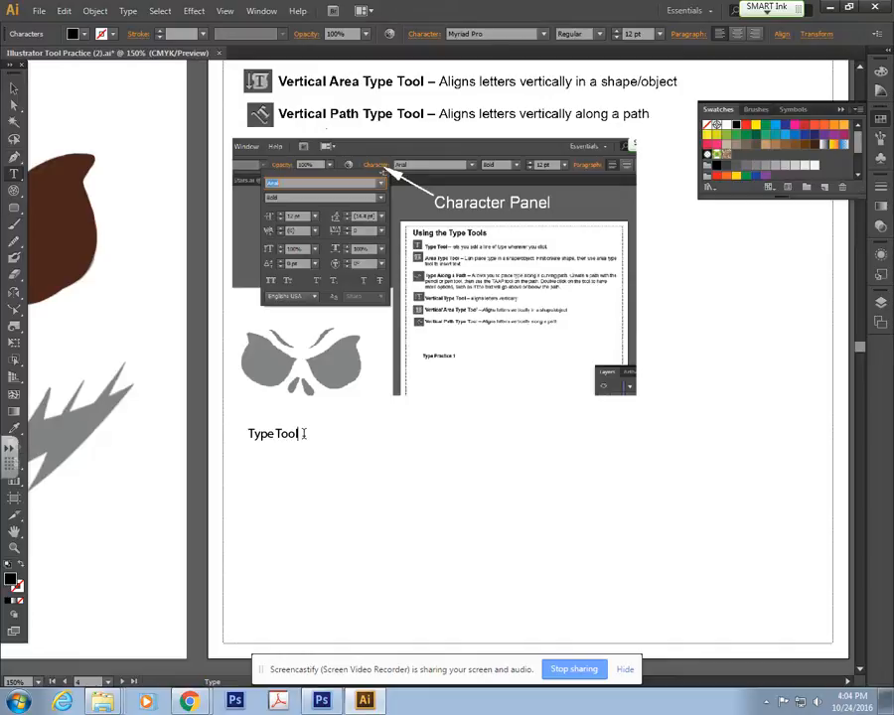
# Format the "Type Tool" text in Comic Sans MS Regular at 18 pt.
pyautogui.moveTo(304, 432); pyautogui.dragTo(246, 433)
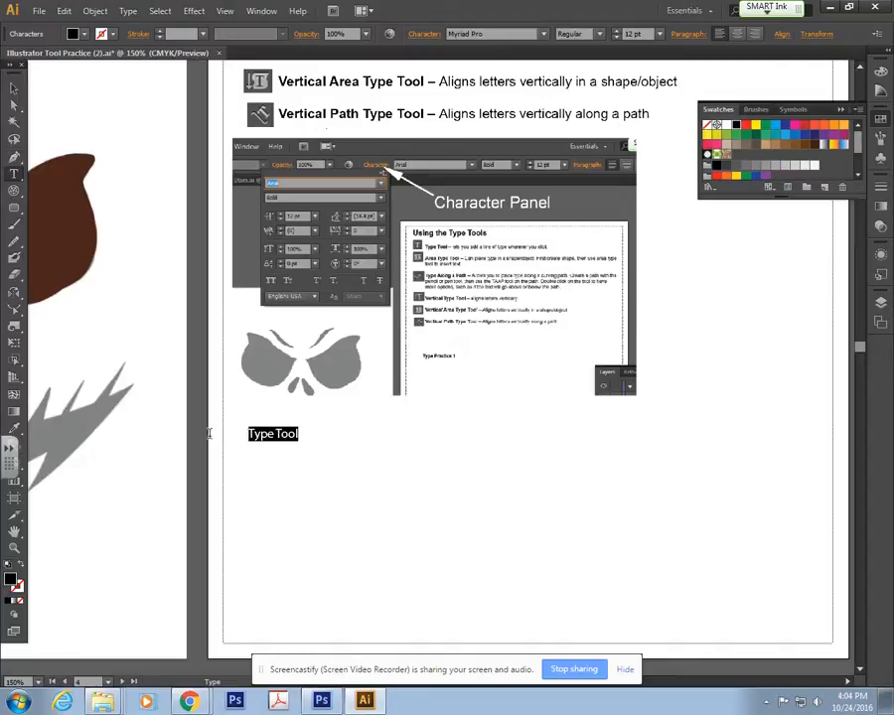
pyautogui.click(433, 37)
pyautogui.click(430, 56)
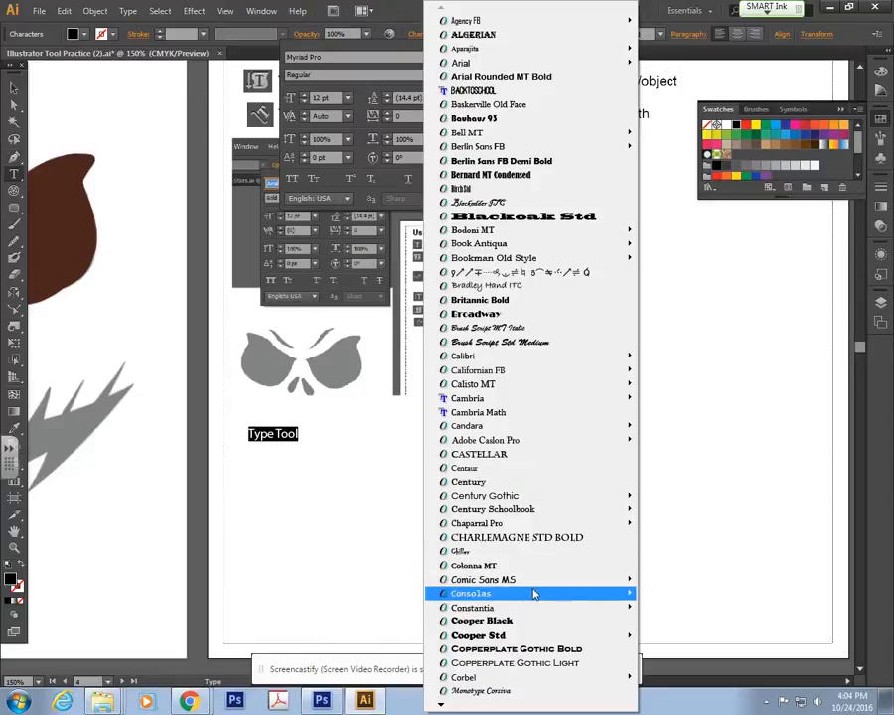
pyautogui.moveTo(497, 582)
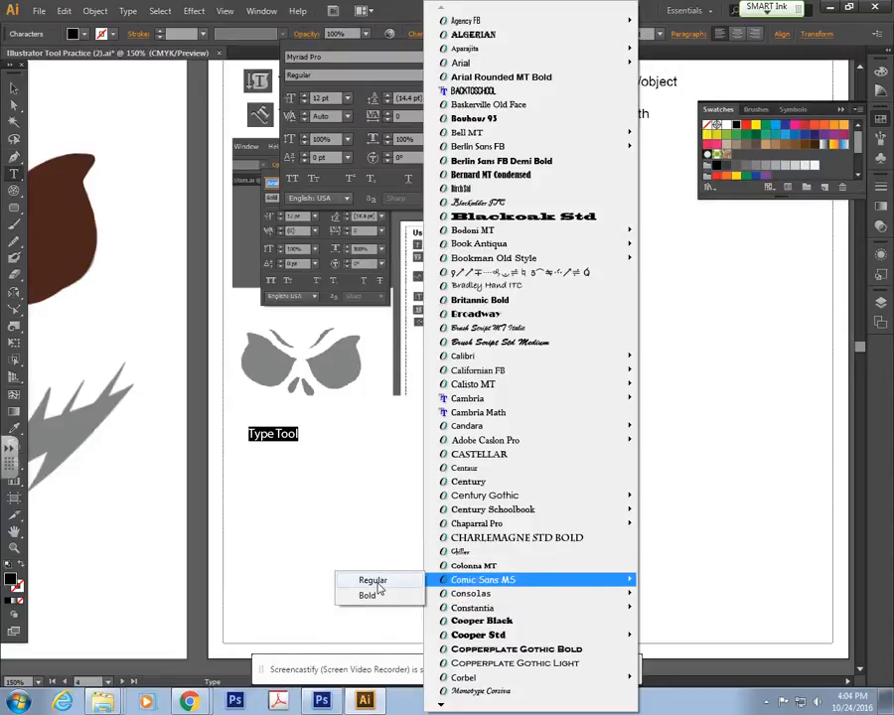
pyautogui.click(494, 582)
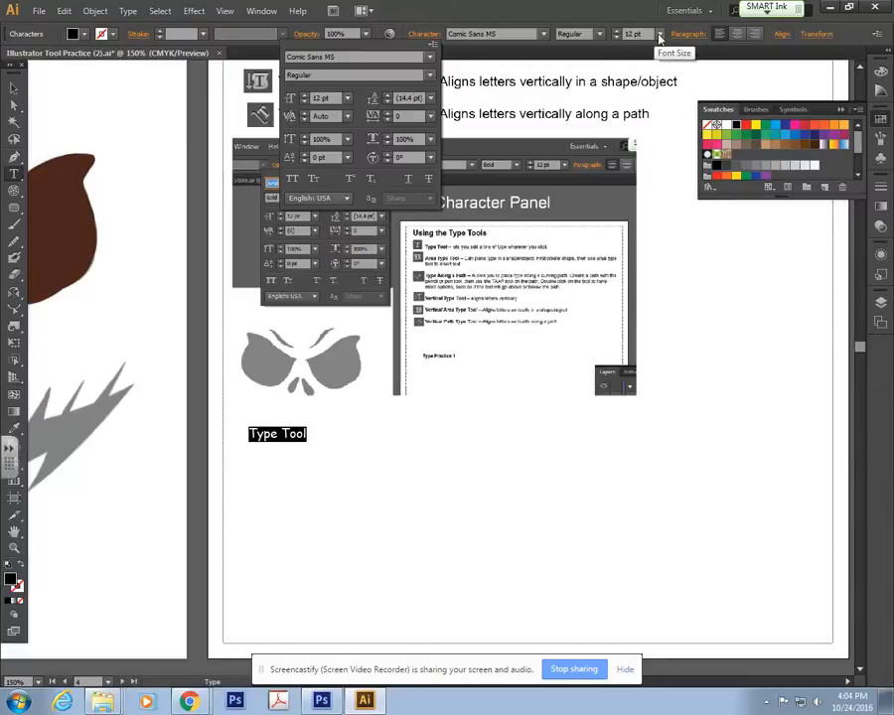
pyautogui.click(660, 36)
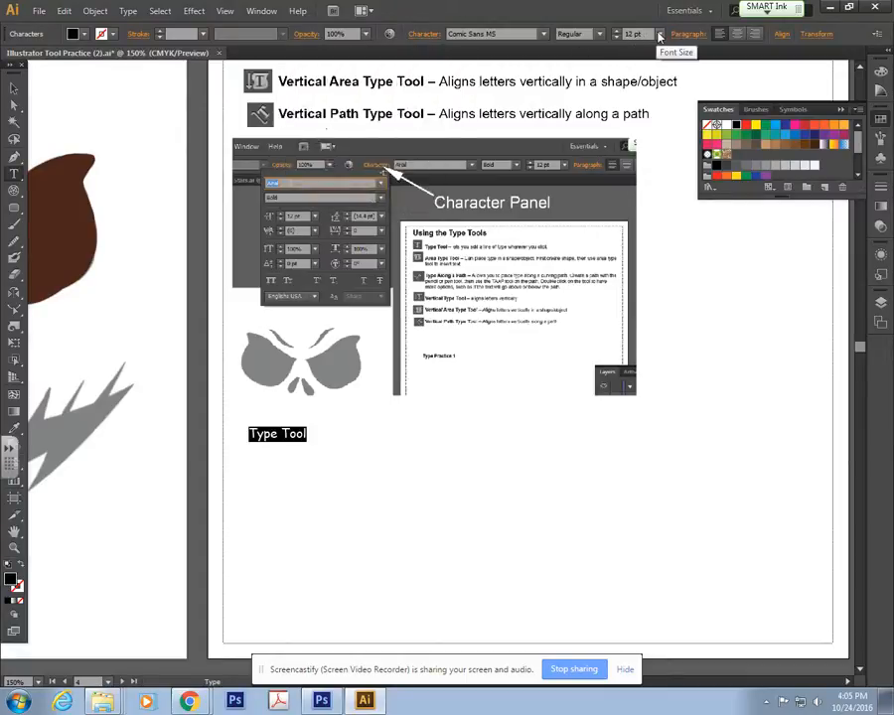
pyautogui.click(660, 36)
pyautogui.click(677, 189)
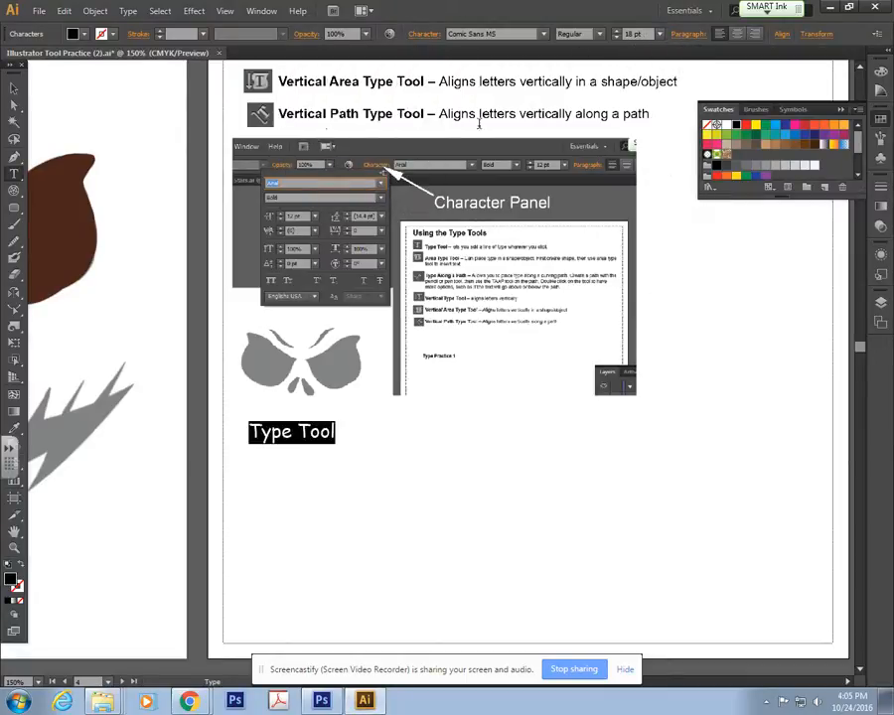
# Colour the "Type Tool" text with the orange-brown swatch and deselect it.
pyautogui.click(85, 35)
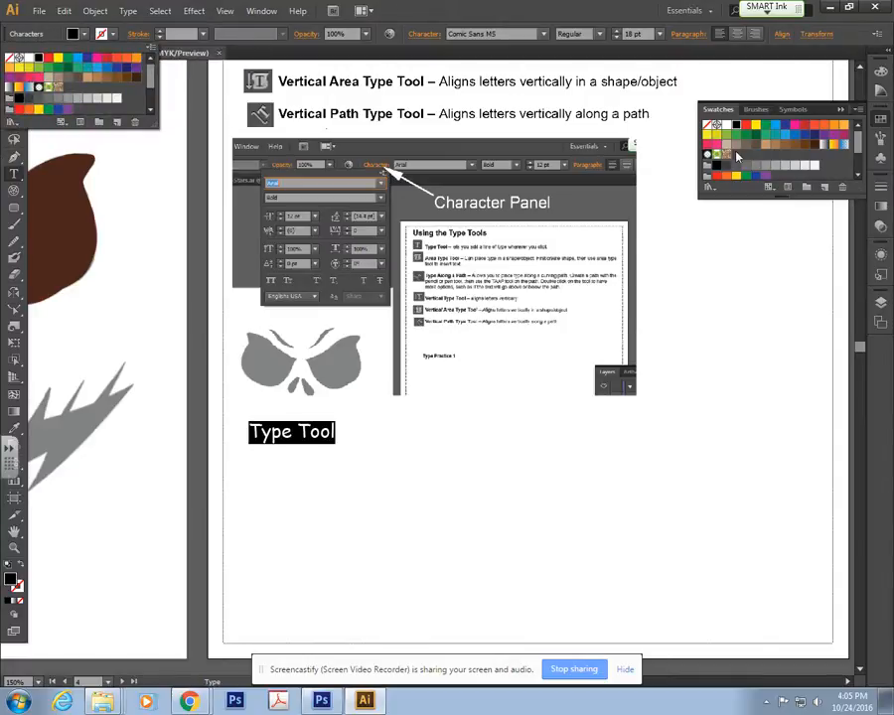
pyautogui.click(859, 143)
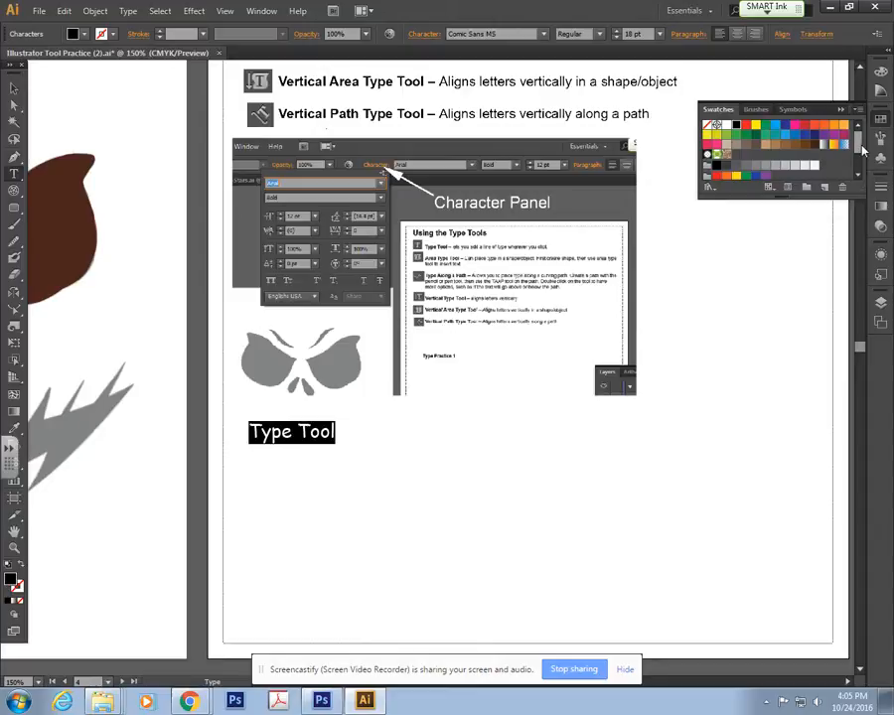
pyautogui.moveTo(859, 145); pyautogui.dragTo(863, 172)
pyautogui.click(727, 171)
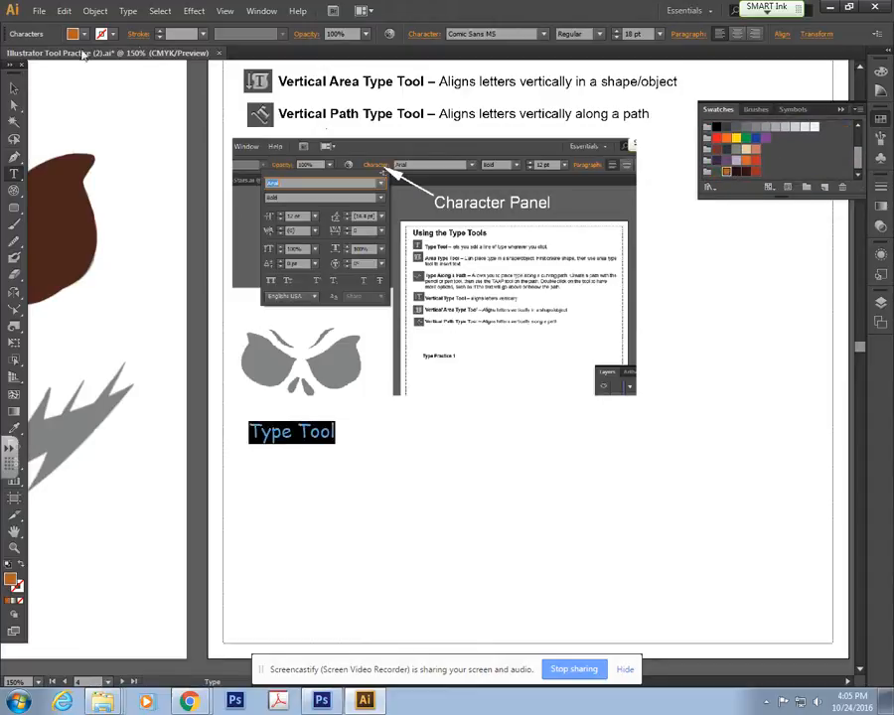
pyautogui.click(17, 92)
pyautogui.click(400, 445)
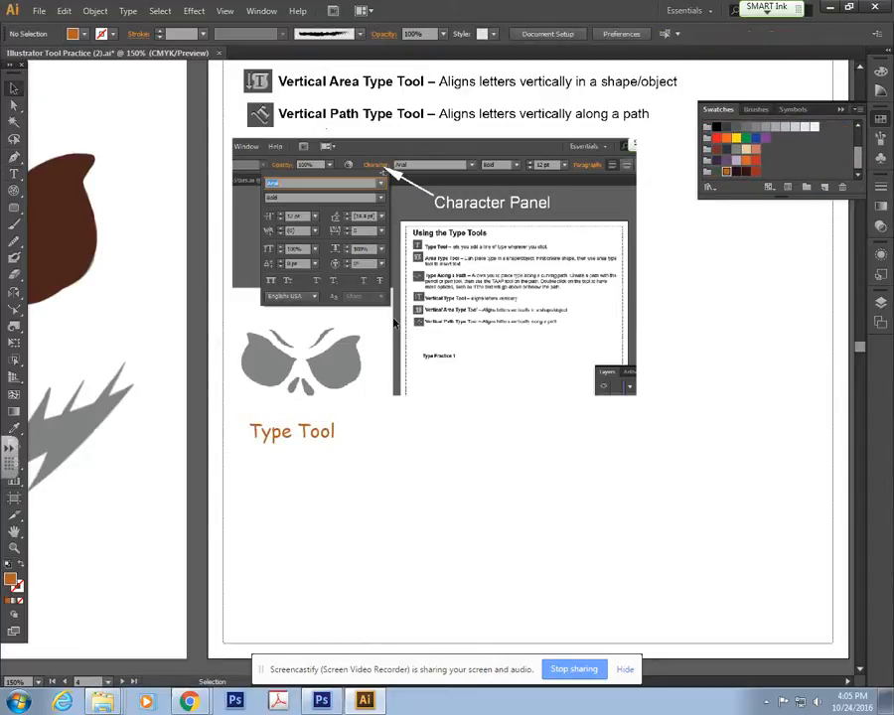
# Place a copy of the large face's right eye shape on the type tools artboard, just below the "Type Tool" text.
pyautogui.scroll(2, 407, 515)
pyautogui.scroll(6, 406, 516)
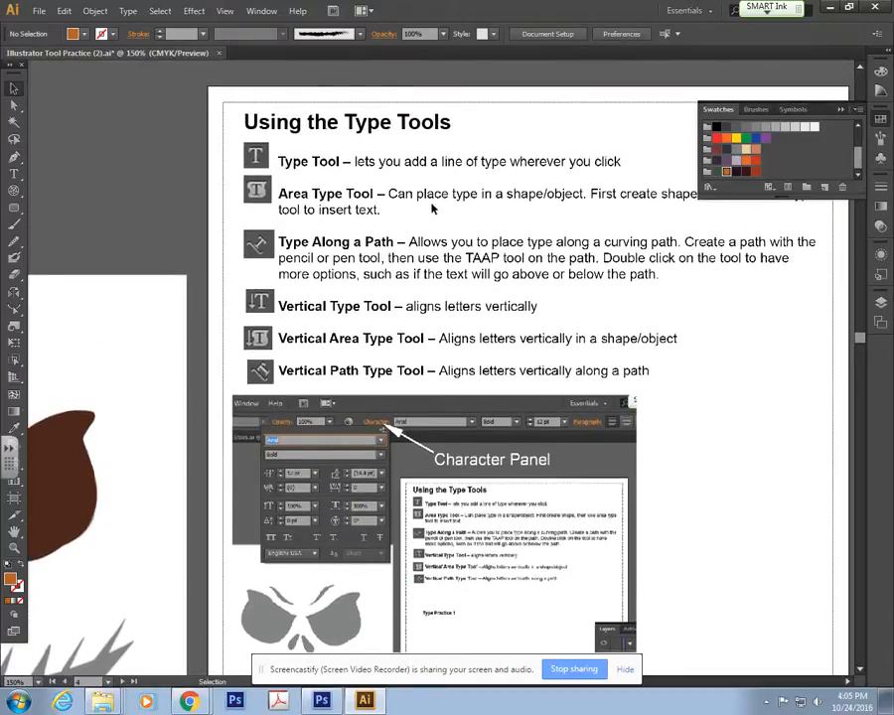
pyautogui.moveTo(568, 235); pyautogui.dragTo(461, 256)
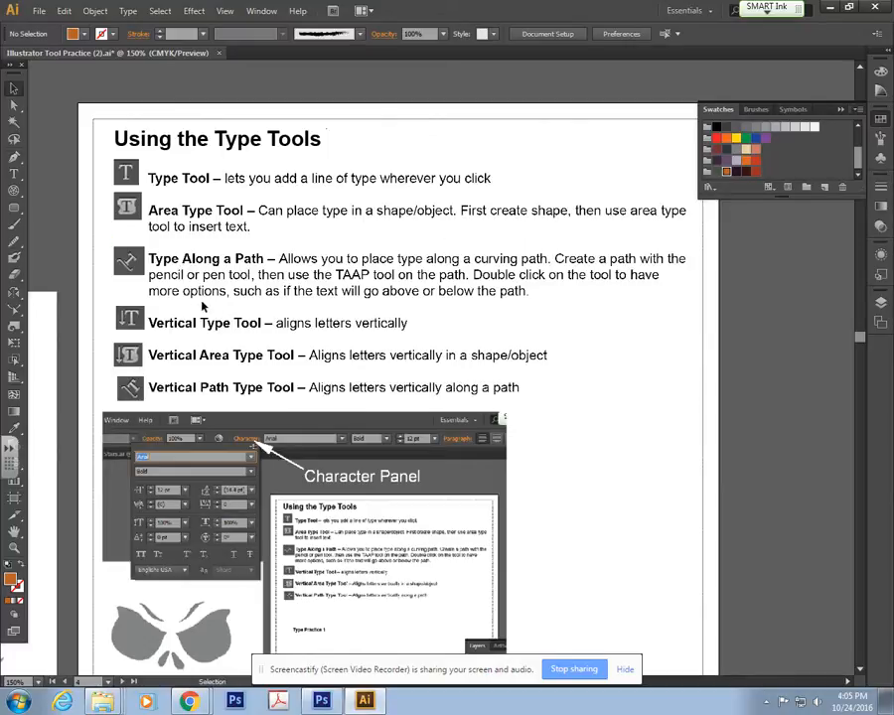
pyautogui.moveTo(168, 367); pyautogui.dragTo(278, 221)
pyautogui.moveTo(257, 433); pyautogui.dragTo(316, 232)
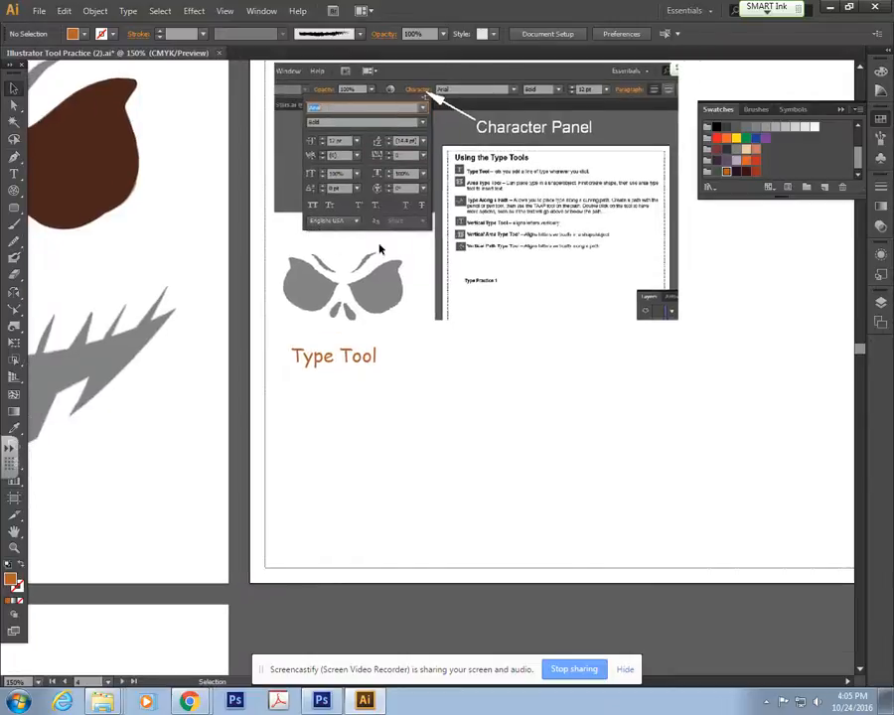
pyautogui.moveTo(368, 171); pyautogui.dragTo(594, 280)
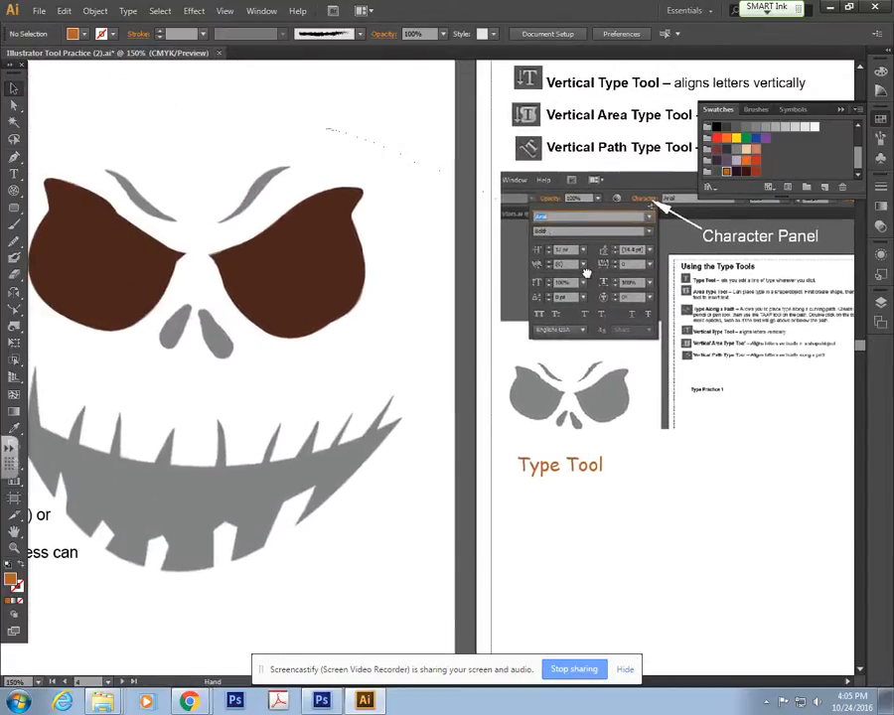
pyautogui.click(307, 267)
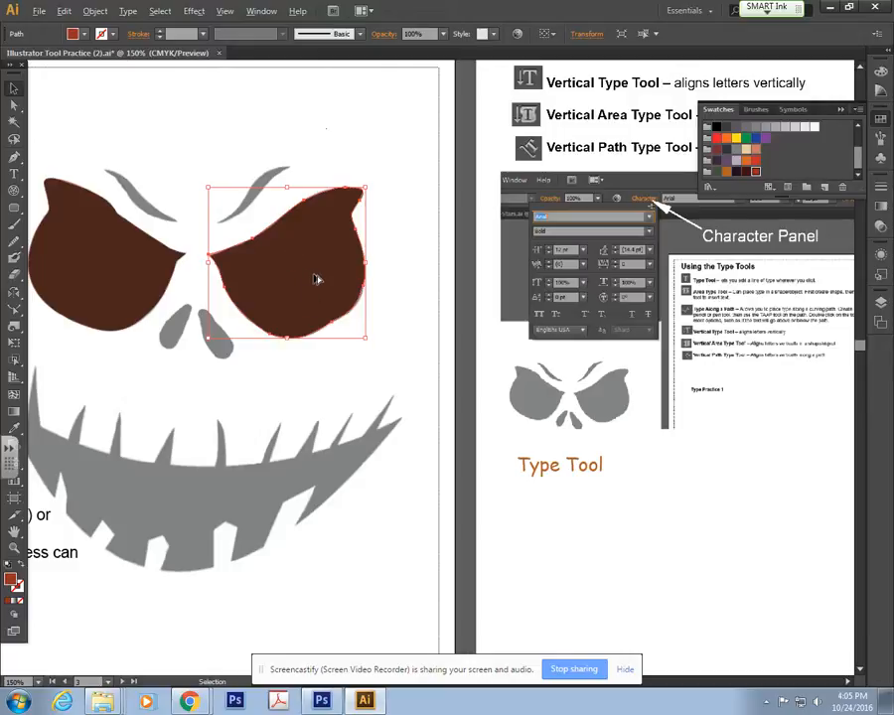
pyautogui.moveTo(293, 275); pyautogui.dragTo(614, 549)
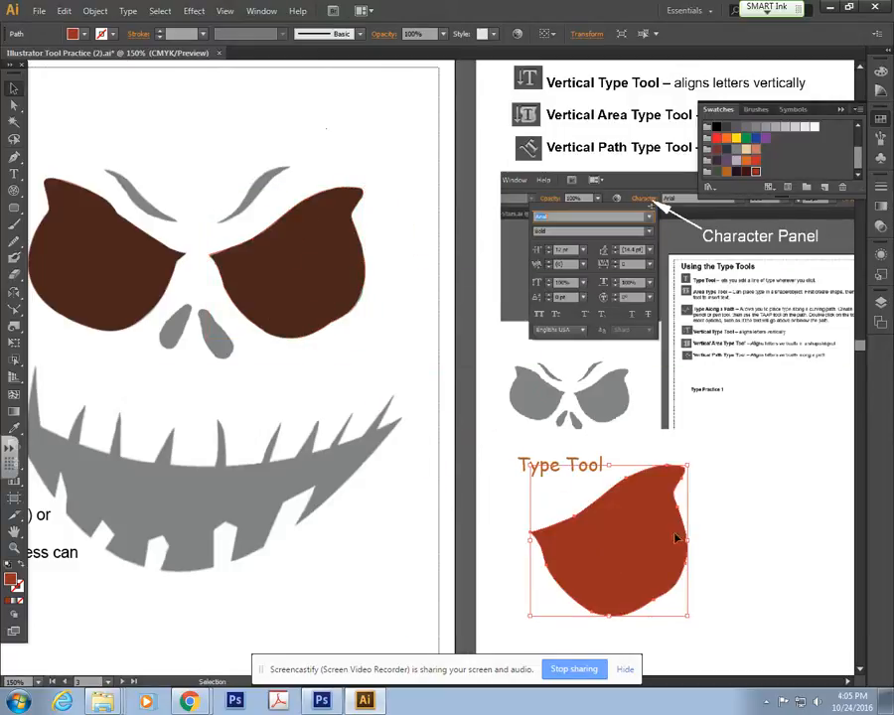
# Move the copied red eye shape to the left side of the artboard, directly under the "Type Tool" text.
pyautogui.click(759, 530)
pyautogui.press('space')
pyautogui.moveTo(789, 528); pyautogui.dragTo(596, 512)
pyautogui.moveTo(422, 485); pyautogui.dragTo(496, 490)
pyautogui.click(134, 285)
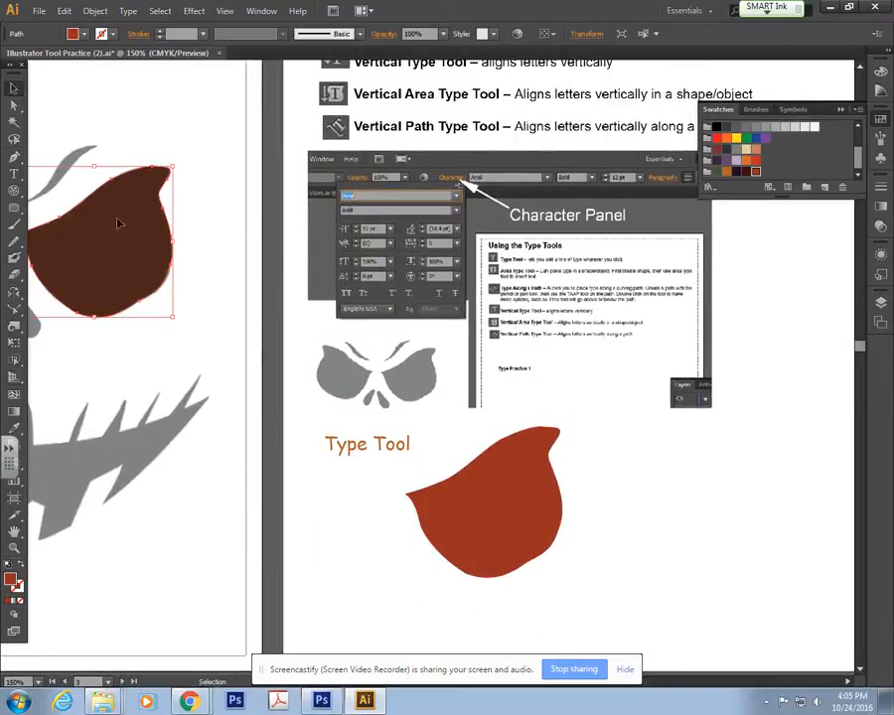
pyautogui.press('space')
pyautogui.moveTo(646, 495); pyautogui.dragTo(613, 457)
pyautogui.press('space')
pyautogui.moveTo(479, 455); pyautogui.dragTo(386, 485)
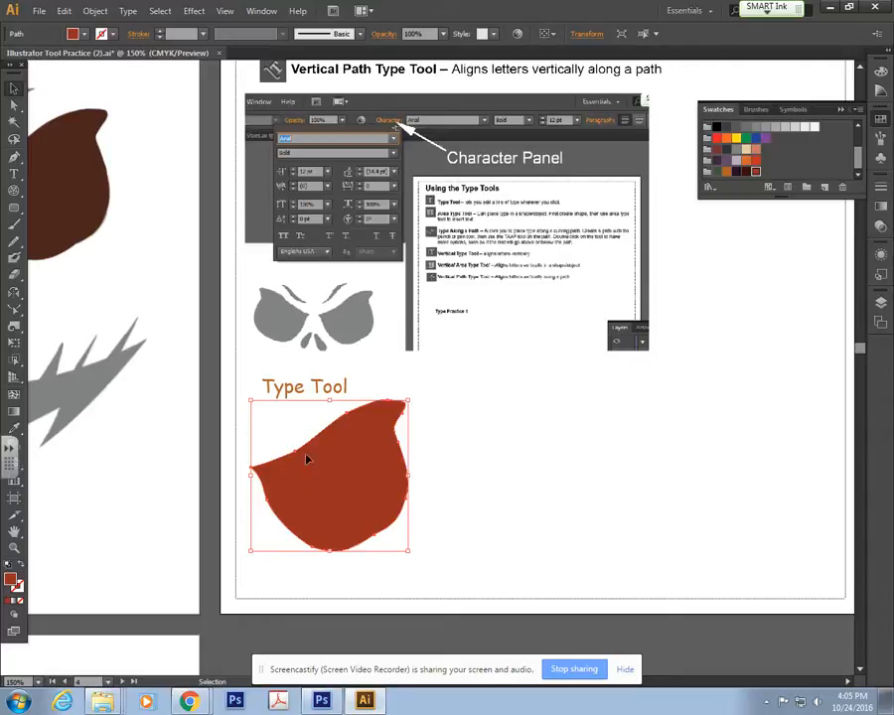
# Turn the copied eye shape into a text container with the Area Type Tool and enter "Area Type Tool" inside it.
pyautogui.click(13, 175)
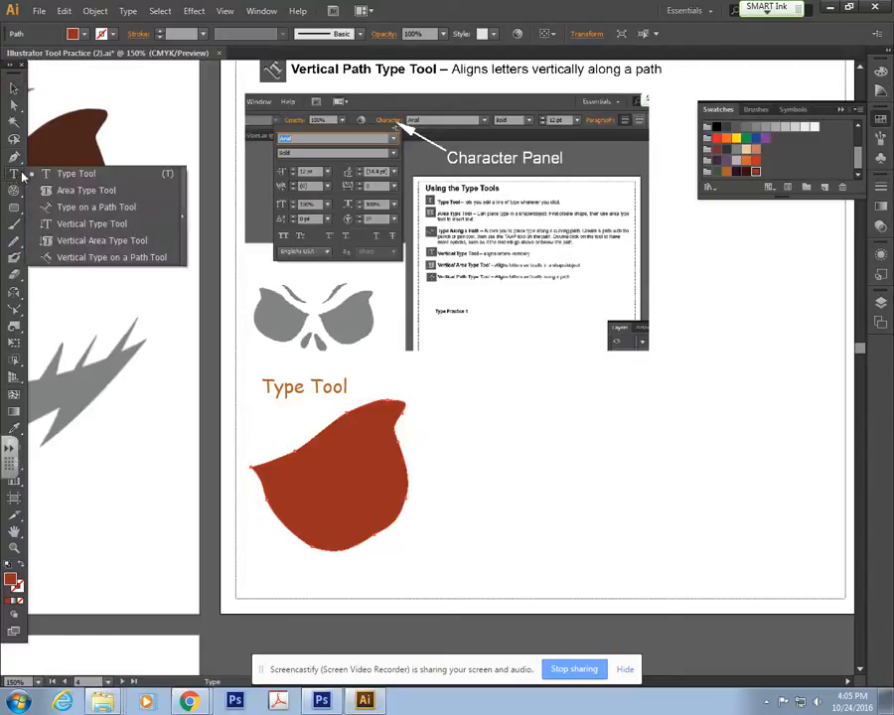
pyautogui.click(77, 193)
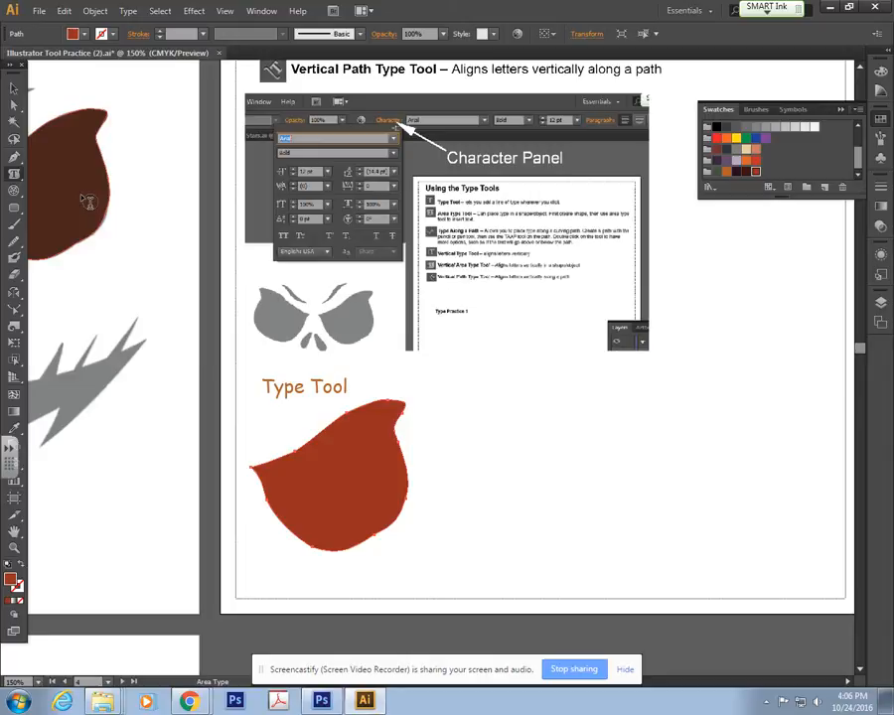
pyautogui.click(318, 434)
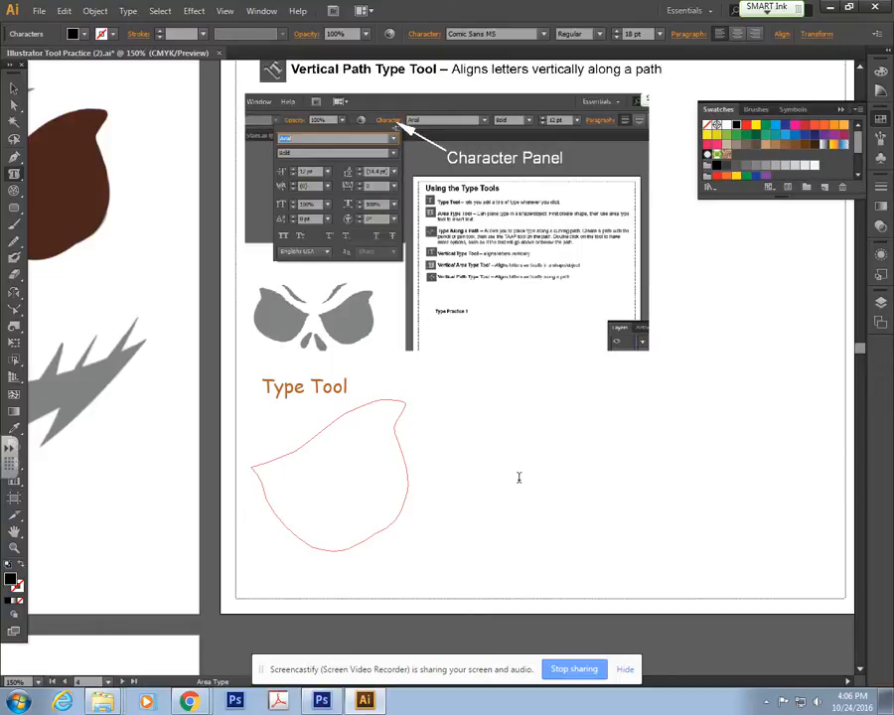
pyautogui.scroll(5, 517, 462)
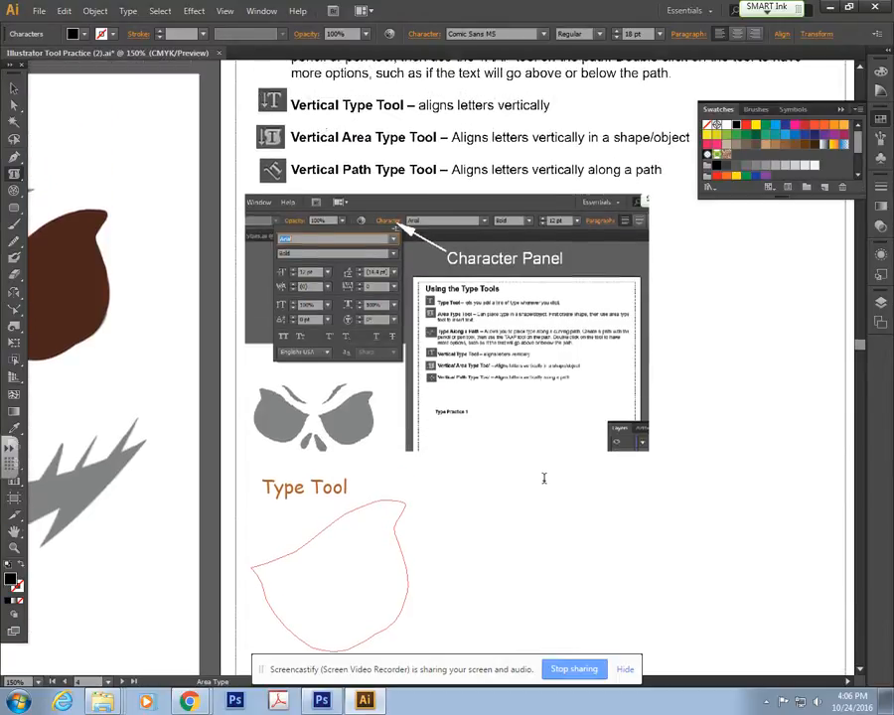
pyautogui.scroll(1, 345, 174)
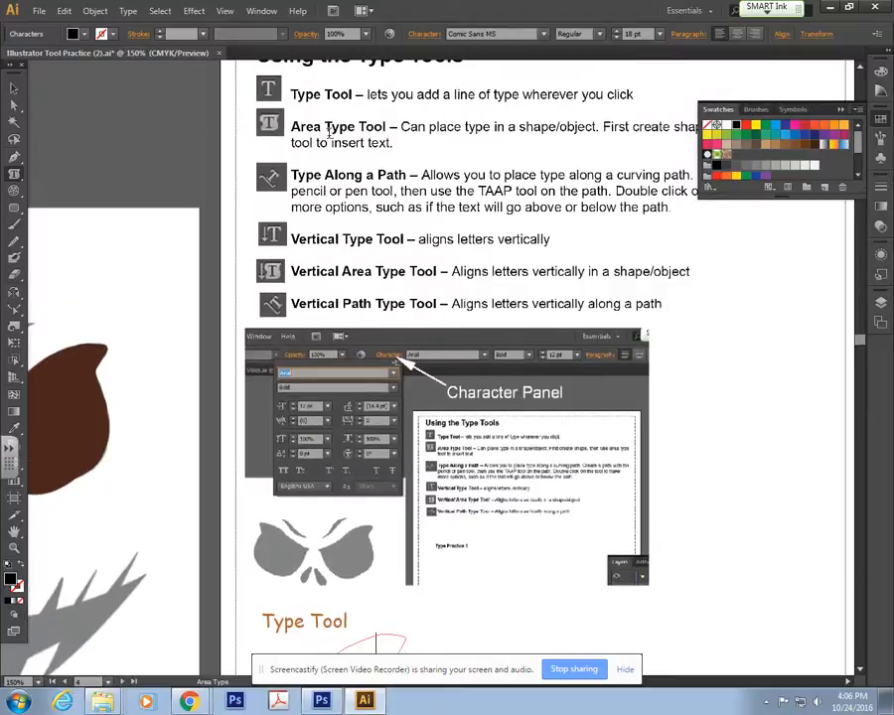
pyautogui.scroll(-3, 538, 497)
pyautogui.write('Arean')
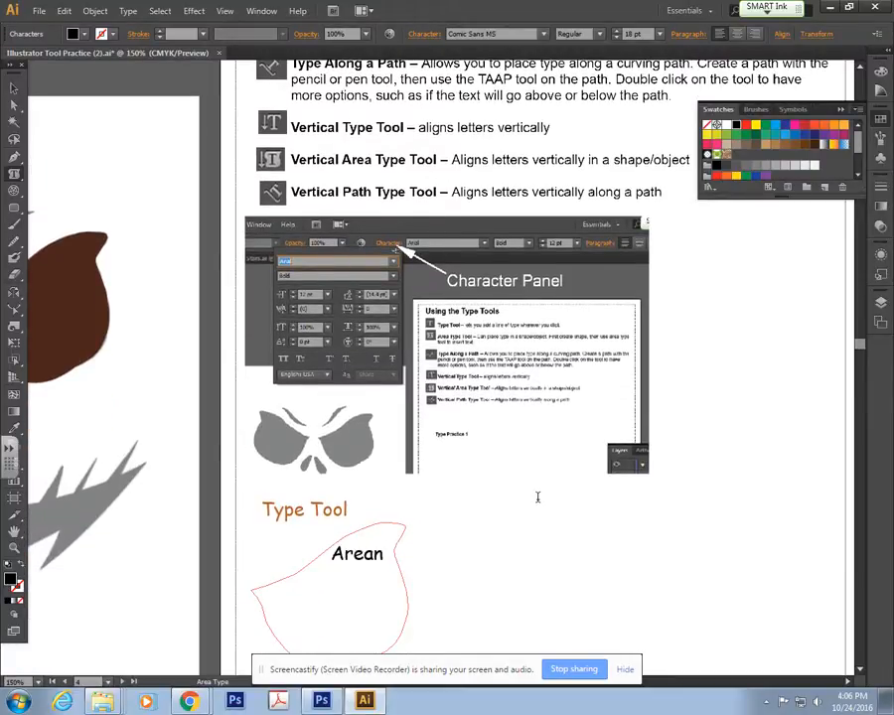
pyautogui.press('BackSpace')
pyautogui.write('Type Tool')
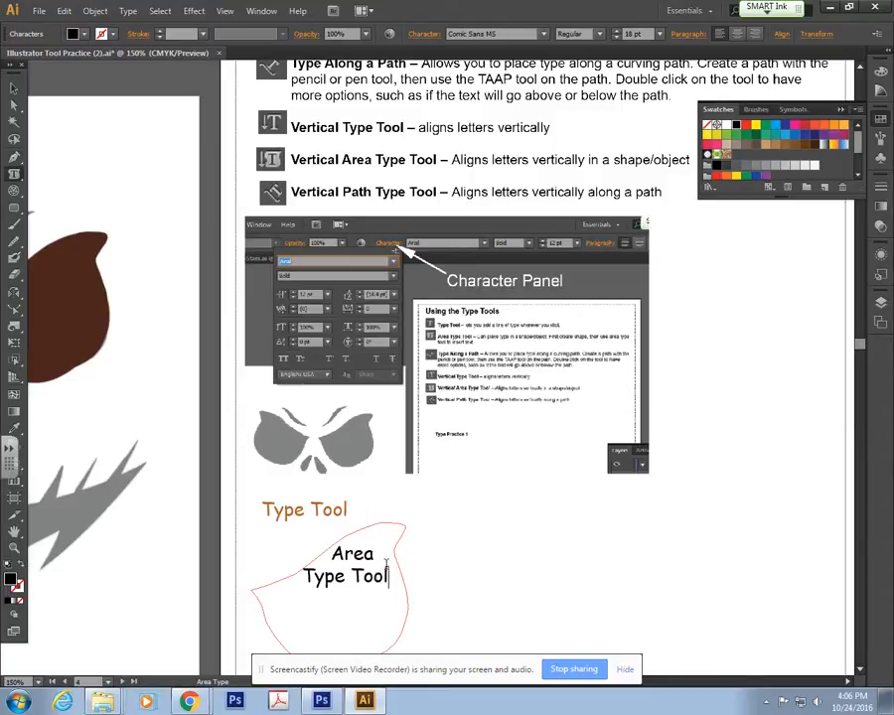
# Reduce the font size of the text inside the eye shape to 6 pt.
pyautogui.moveTo(392, 579); pyautogui.dragTo(289, 527)
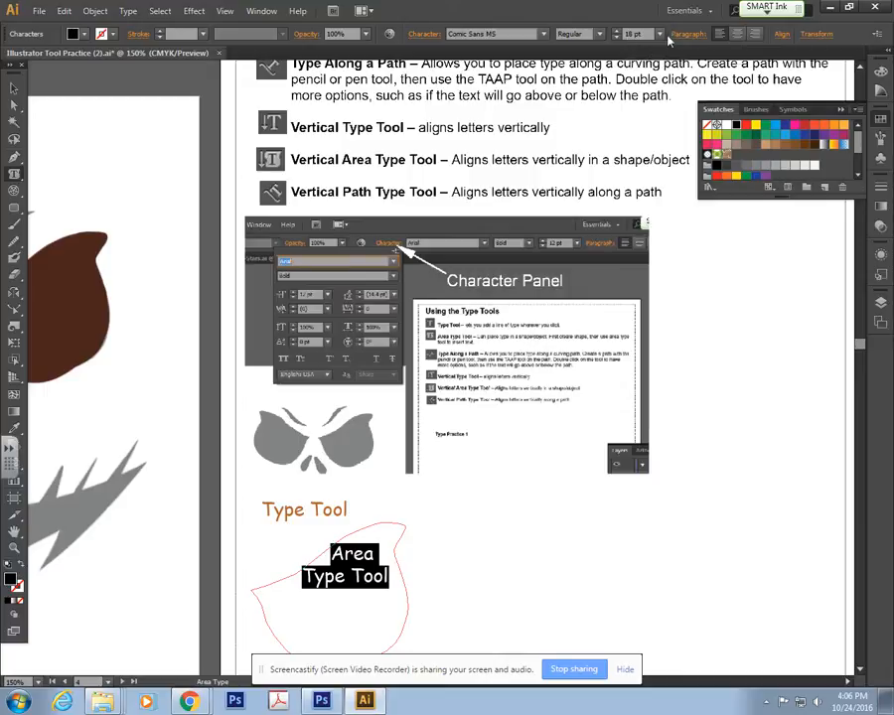
pyautogui.click(661, 35)
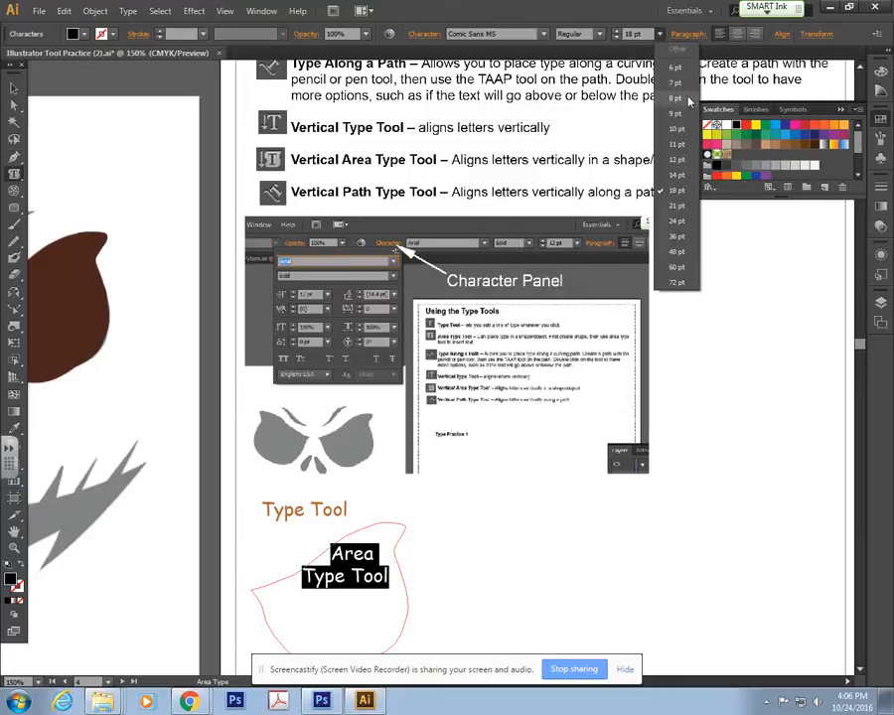
pyautogui.click(688, 98)
pyautogui.click(658, 35)
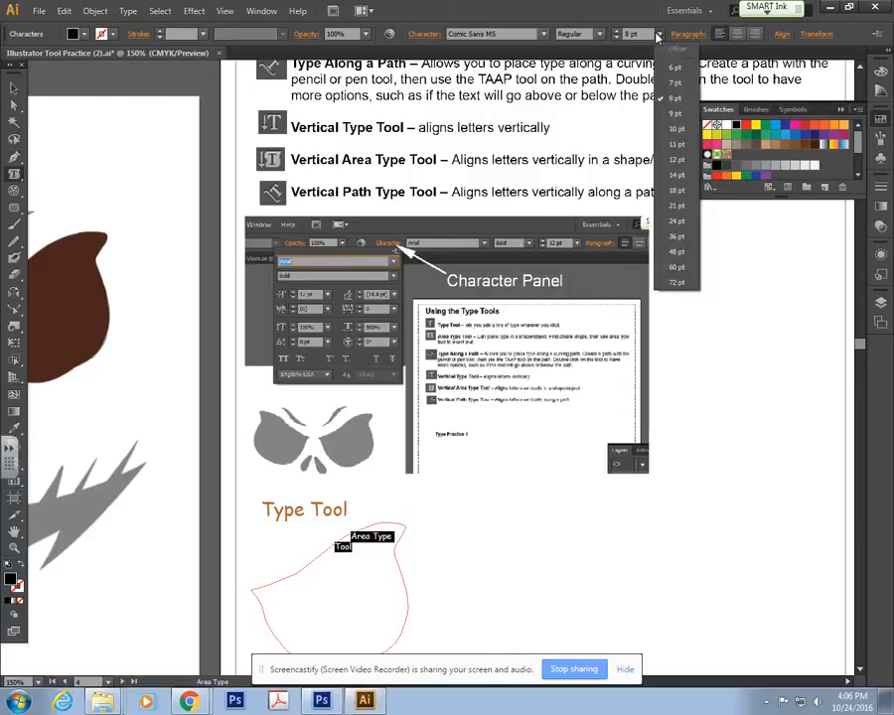
pyautogui.click(675, 66)
# Copy the "Area Type Tool" text and paste it repeatedly after itself until it fills the whole eye shape.
pyautogui.press('ctrl')
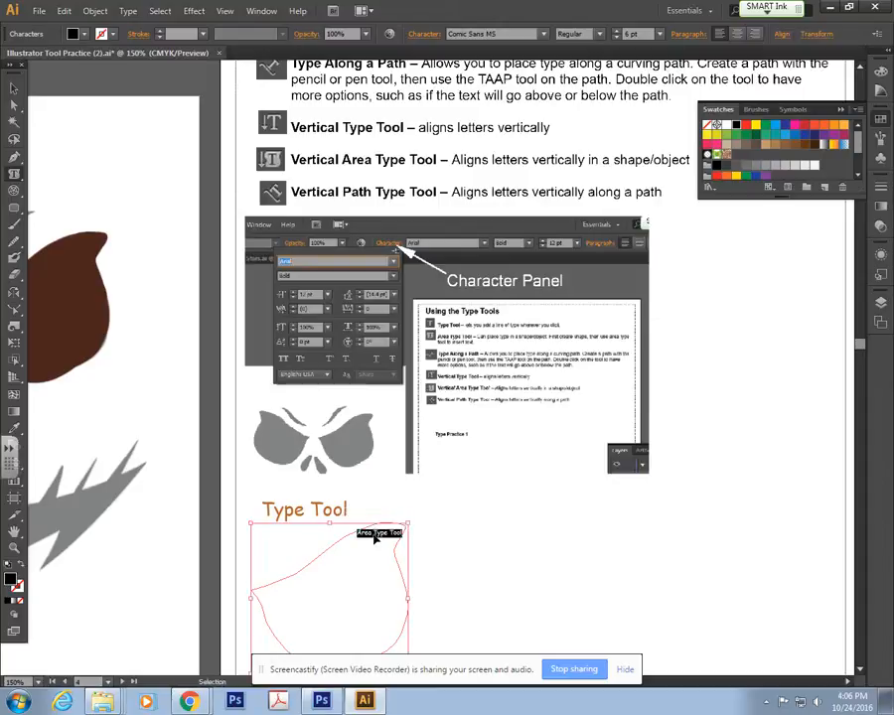
pyautogui.keyDown('ctrl'); pyautogui.click(416, 532); pyautogui.keyUp('ctrl')
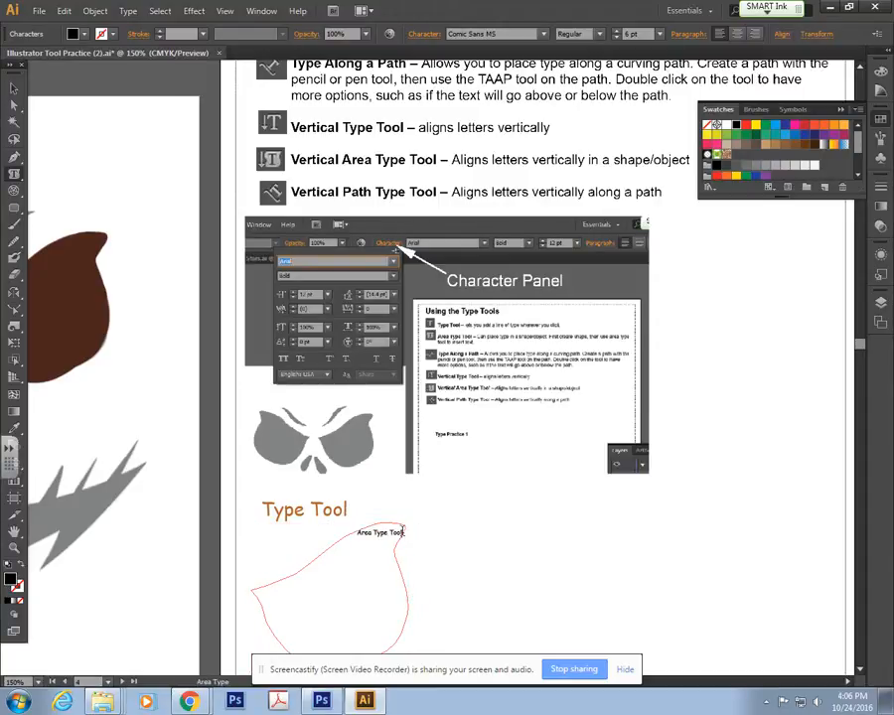
pyautogui.hotkey('ctrl', 'v')
pyautogui.hotkey('ctrl', 'v')
pyautogui.hotkey('ctrl', 'v')
pyautogui.hotkey('ctrl', 'v')
pyautogui.hotkey('ctrl', 'v')
pyautogui.hotkey('ctrl', 'v')
pyautogui.hotkey('ctrl', 'v')
pyautogui.hotkey('ctrl', 'v')
pyautogui.hotkey('ctrl', 'v')
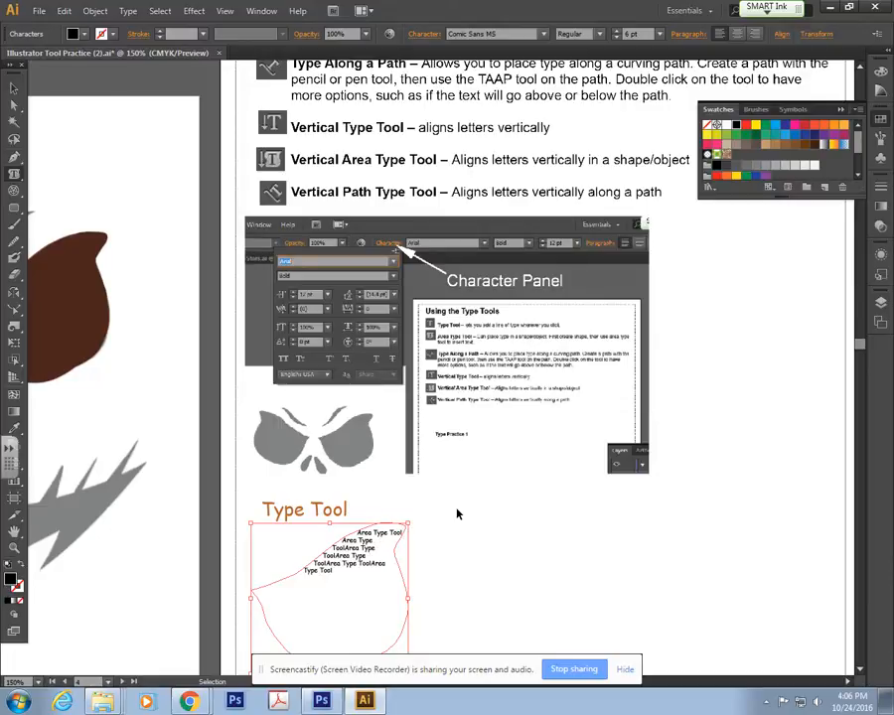
pyautogui.hotkey('ctrl', 'v')
pyautogui.hotkey('ctrl', 'v')
pyautogui.hotkey('ctrl', 'v')
pyautogui.hotkey('ctrl', 'v')
pyautogui.hotkey('ctrl', 'v')
pyautogui.hotkey('ctrl', 'v')
pyautogui.hotkey('ctrl', 'v')
pyautogui.hotkey('ctrl', 'v')
pyautogui.hotkey('ctrl', 'v')
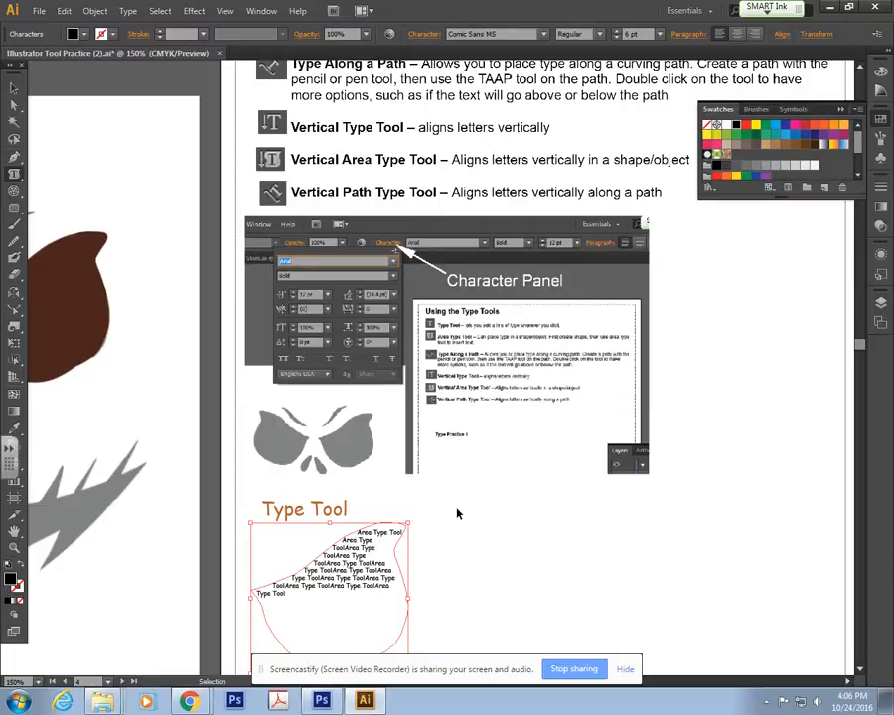
pyautogui.hotkey('ctrl', 'v')
pyautogui.hotkey('ctrl', 'v')
pyautogui.hotkey('ctrl', 'v')
pyautogui.hotkey('ctrl', 'v')
pyautogui.hotkey('ctrl', 'v')
pyautogui.hotkey('ctrl', 'v')
pyautogui.hotkey('ctrl', 'v')
pyautogui.hotkey('ctrl', 'v')
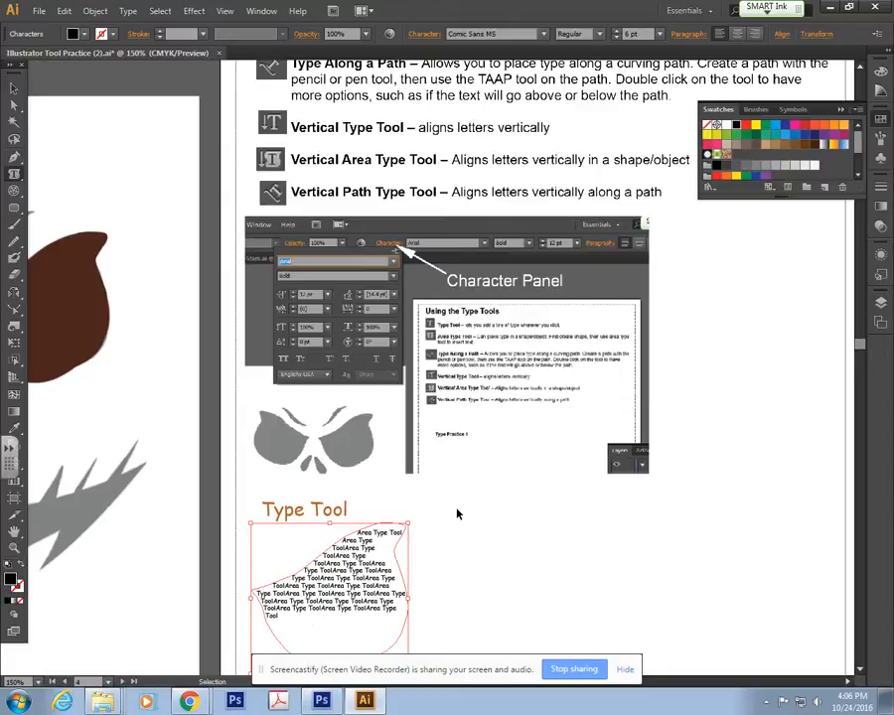
pyautogui.hotkey('ctrl', 'v')
pyautogui.hotkey('ctrl', 'v')
pyautogui.hotkey('ctrl', 'v')
pyautogui.hotkey('ctrl', 'v')
pyautogui.hotkey('ctrl', 'v')
pyautogui.hotkey('ctrl', 'v')
pyautogui.hotkey('ctrl', 'v')
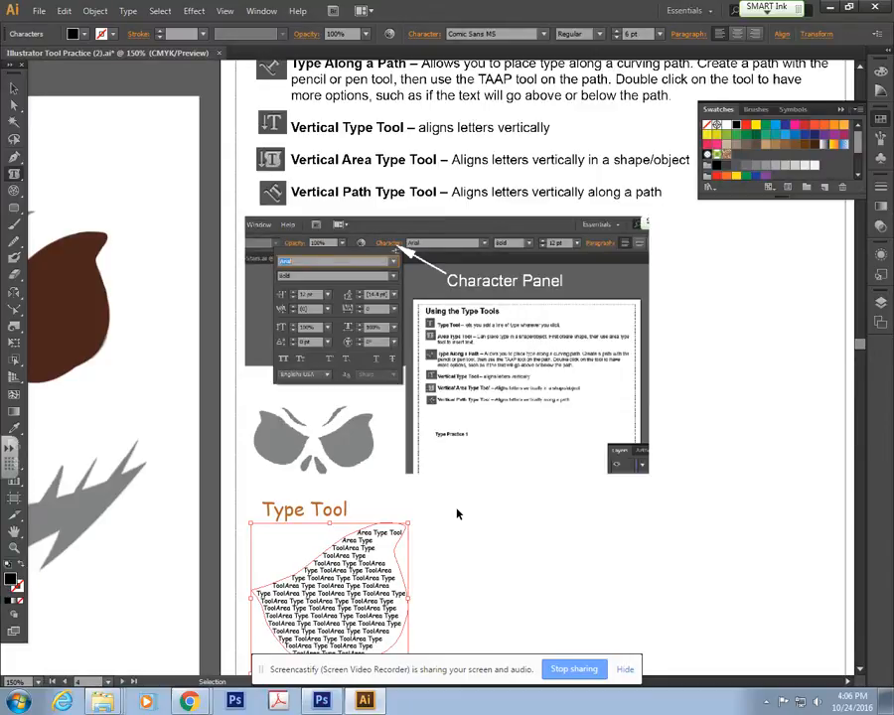
# Select all the text inside the eye shape.
pyautogui.click(379, 546)
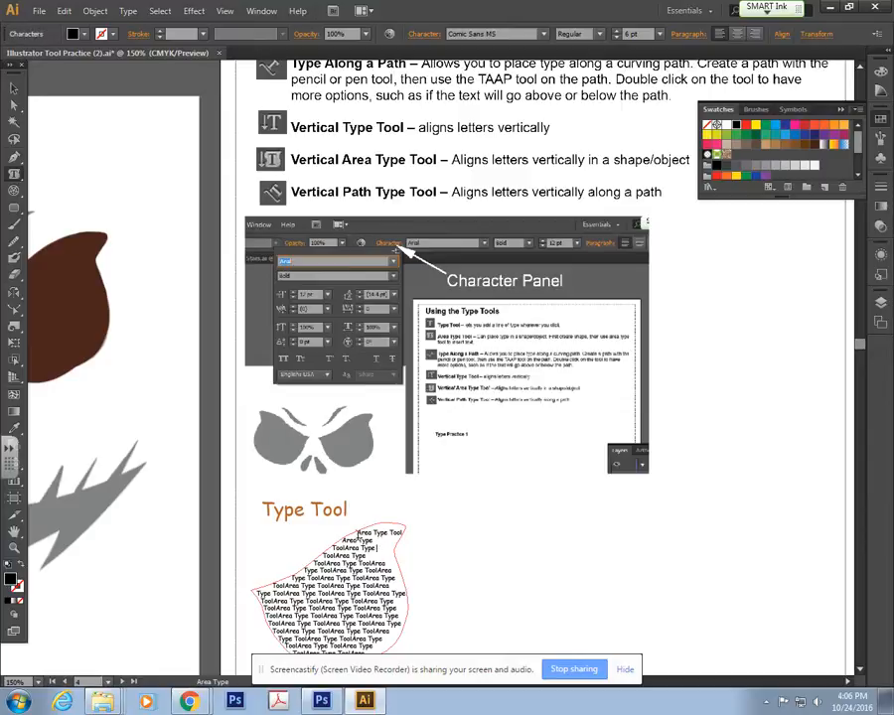
pyautogui.hotkey('ctrl', 'a')
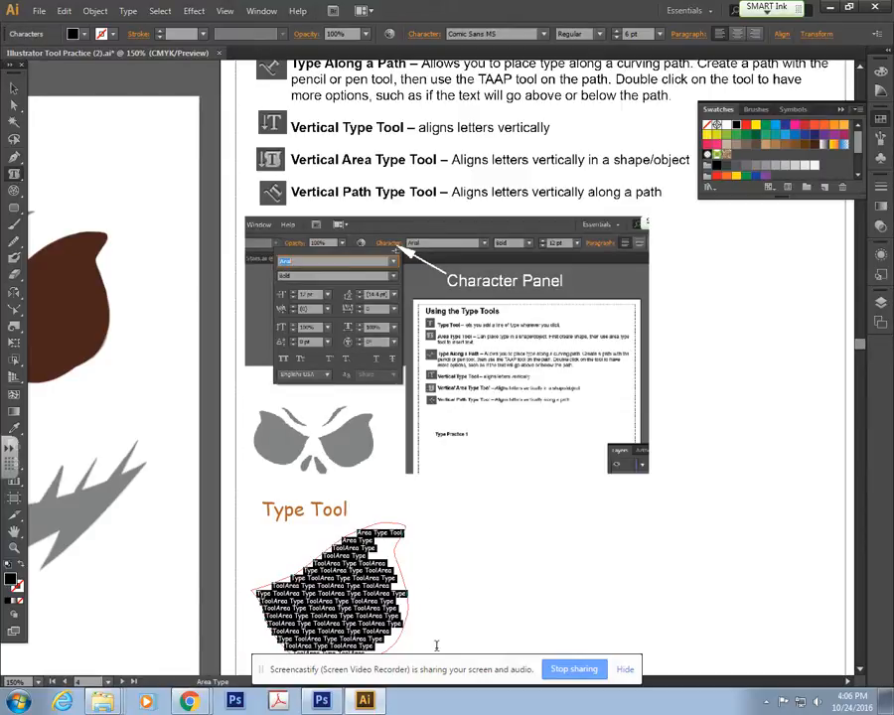
# Try a smaller font size on the text inside the eye shape, and undo the size change.
pyautogui.click(618, 37)
pyautogui.click(617, 37)
pyautogui.click(311, 603)
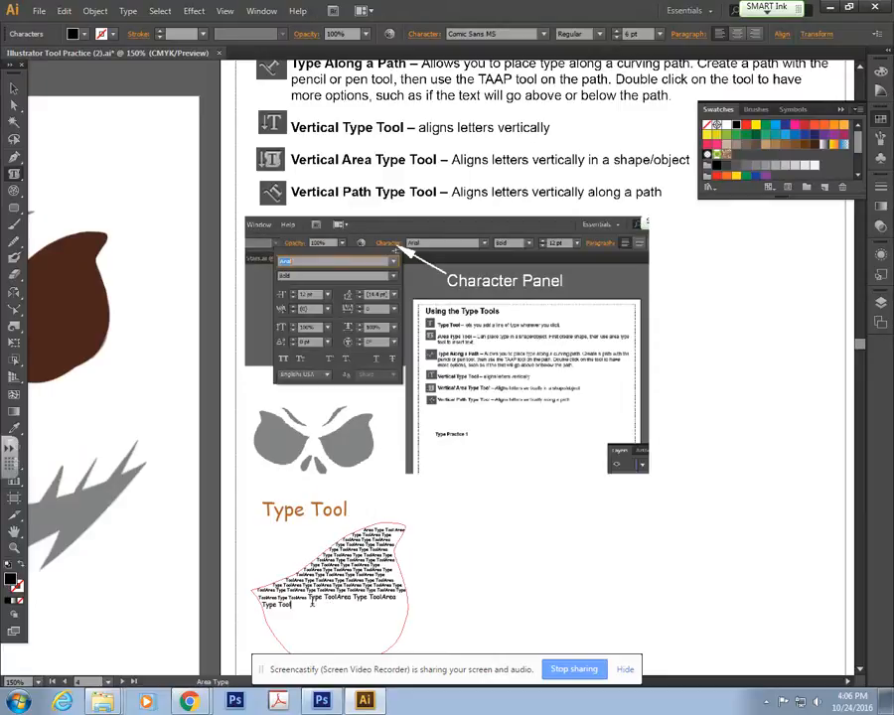
pyautogui.moveTo(317, 601); pyautogui.dragTo(400, 584)
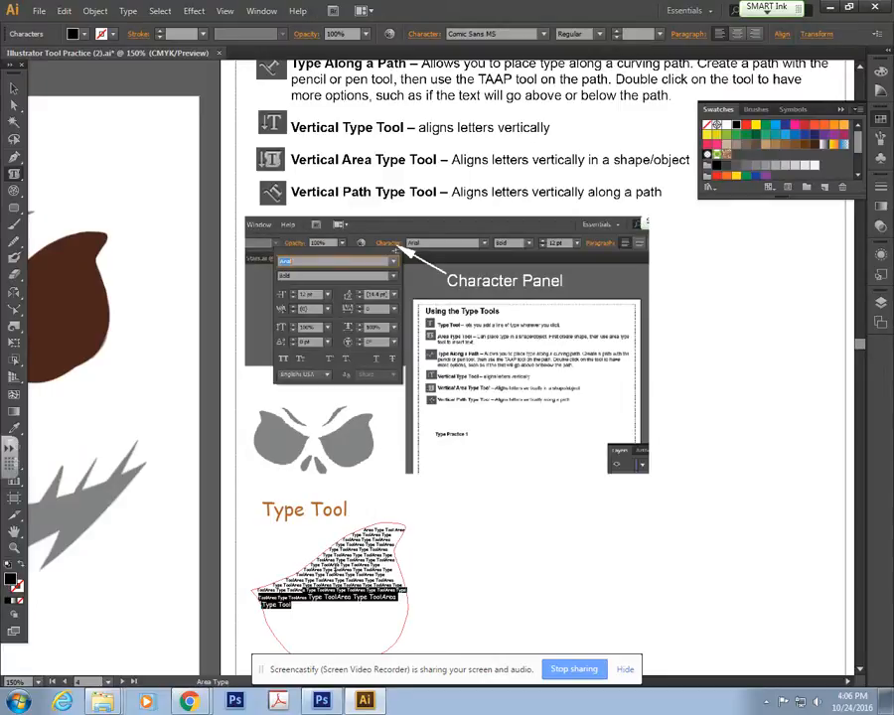
pyautogui.hotkey('ctrl', 'z')
pyautogui.hotkey('ctrl', 'z')
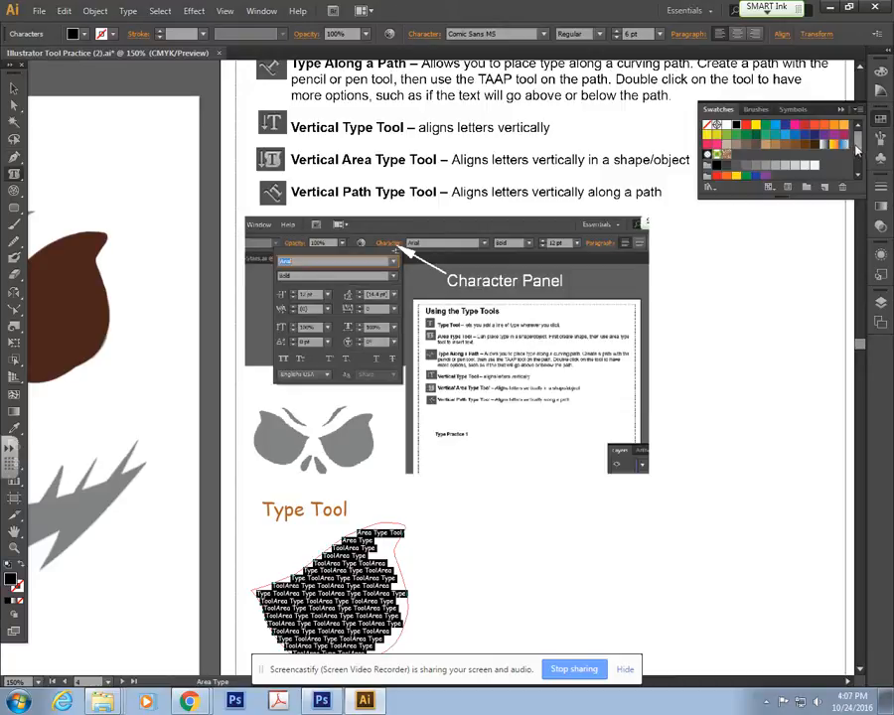
# Recolor the selected eye-shape text with the brownish-red swatch at the end of the last color group, and deselect it.
pyautogui.moveTo(857, 149); pyautogui.dragTo(858, 166)
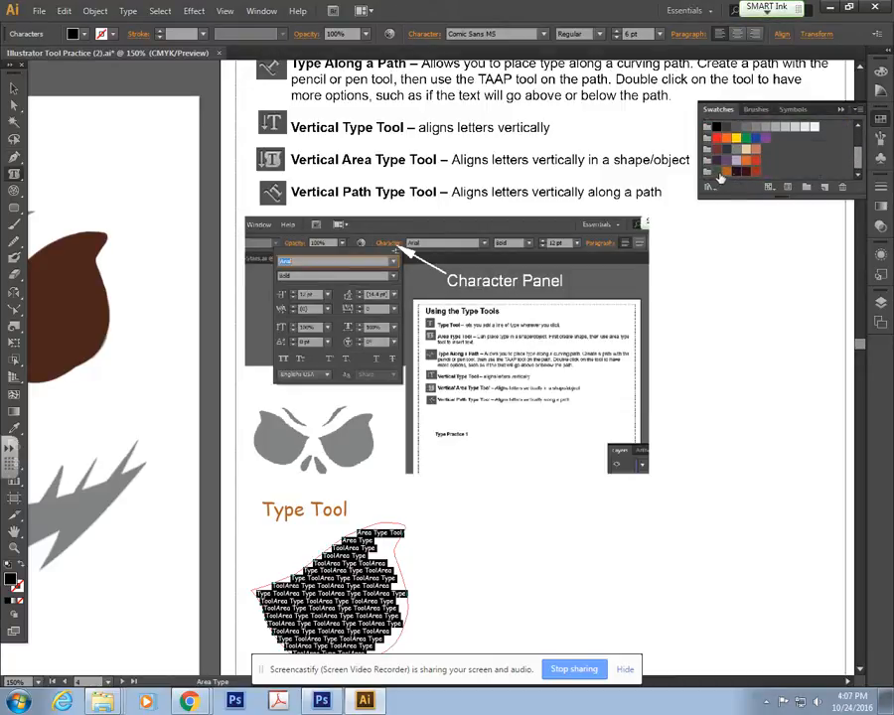
pyautogui.click(755, 173)
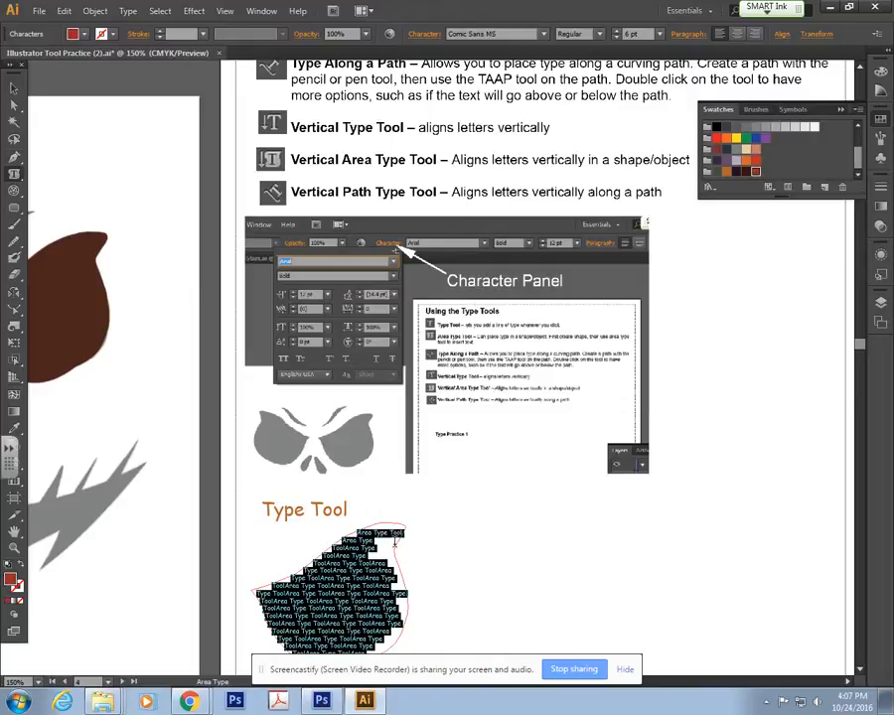
pyautogui.click(14, 87)
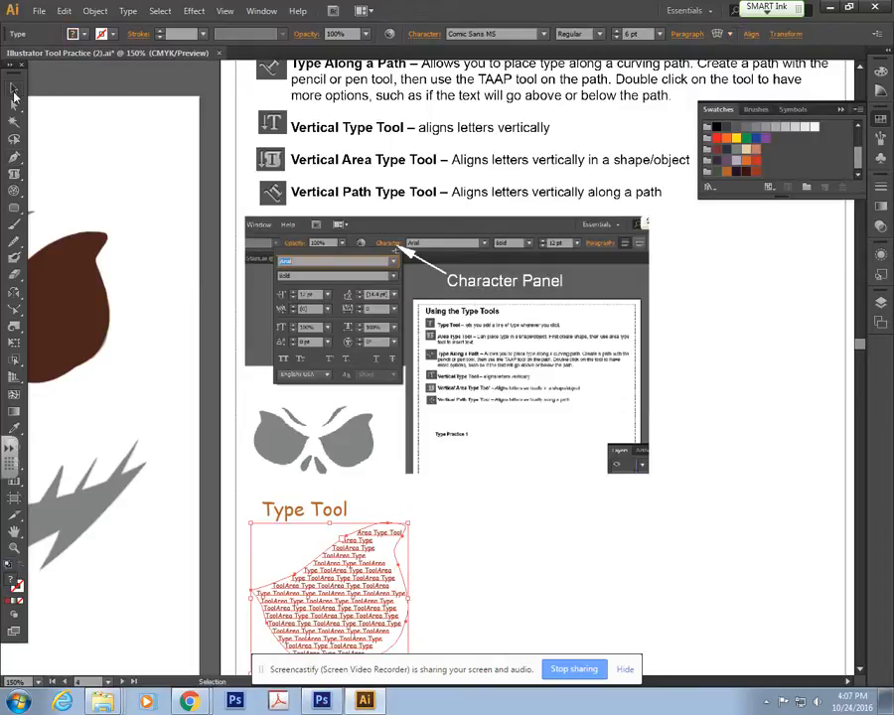
pyautogui.click(519, 594)
# Try to start path text on the outline of the text-filled eye shape with the Type on a Path Tool.
pyautogui.moveTo(649, 587); pyautogui.dragTo(608, 455)
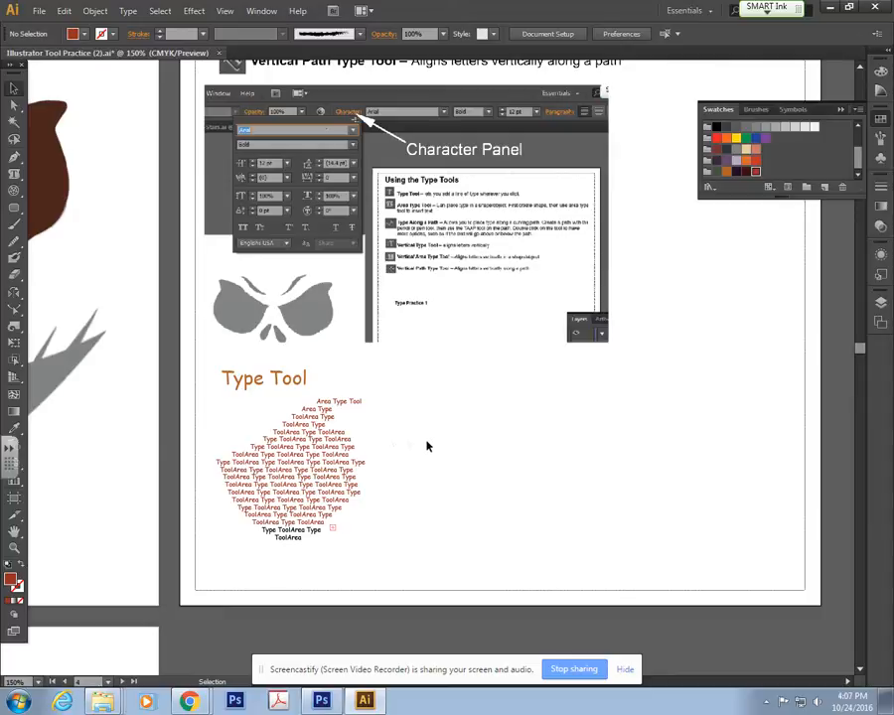
pyautogui.scroll(5, 504, 394)
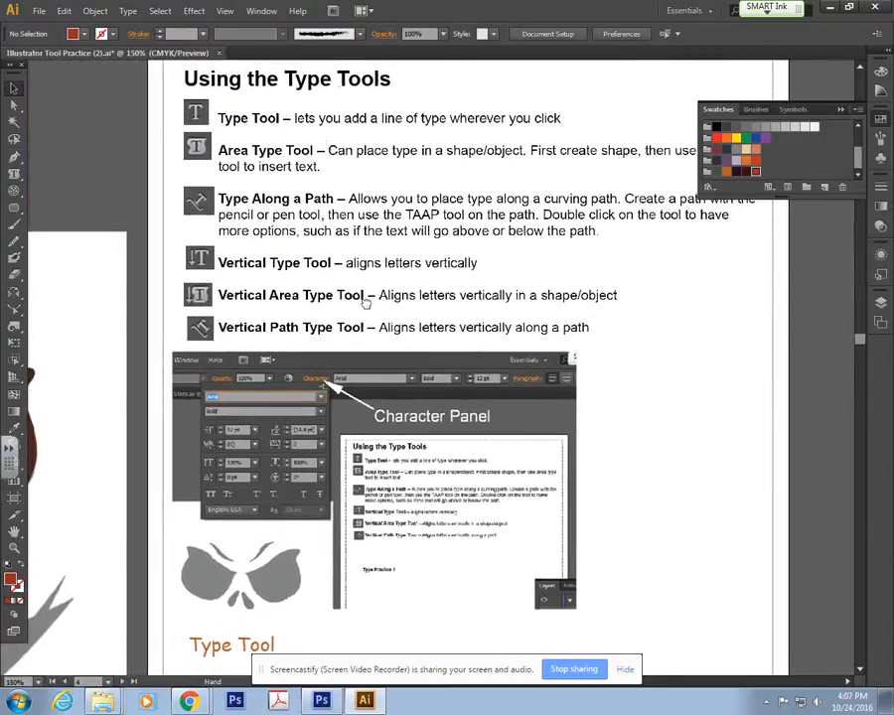
pyautogui.hscroll(1, 358, 352)
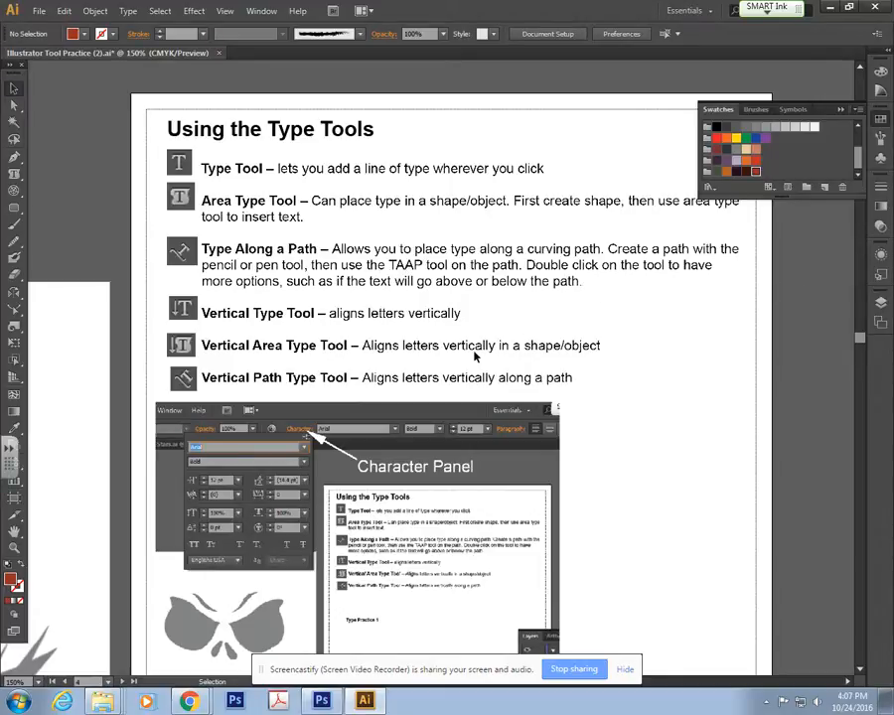
pyautogui.moveTo(333, 470); pyautogui.dragTo(495, 209)
pyautogui.moveTo(585, 483); pyautogui.dragTo(488, 384)
pyautogui.click(350, 387)
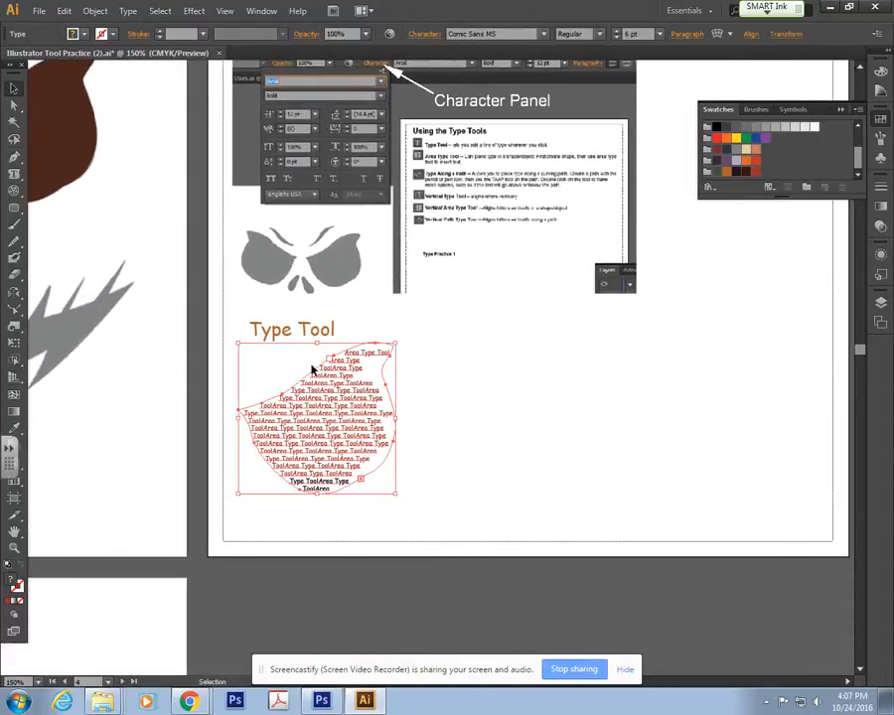
pyautogui.moveTo(14, 174); pyautogui.dragTo(66, 207)
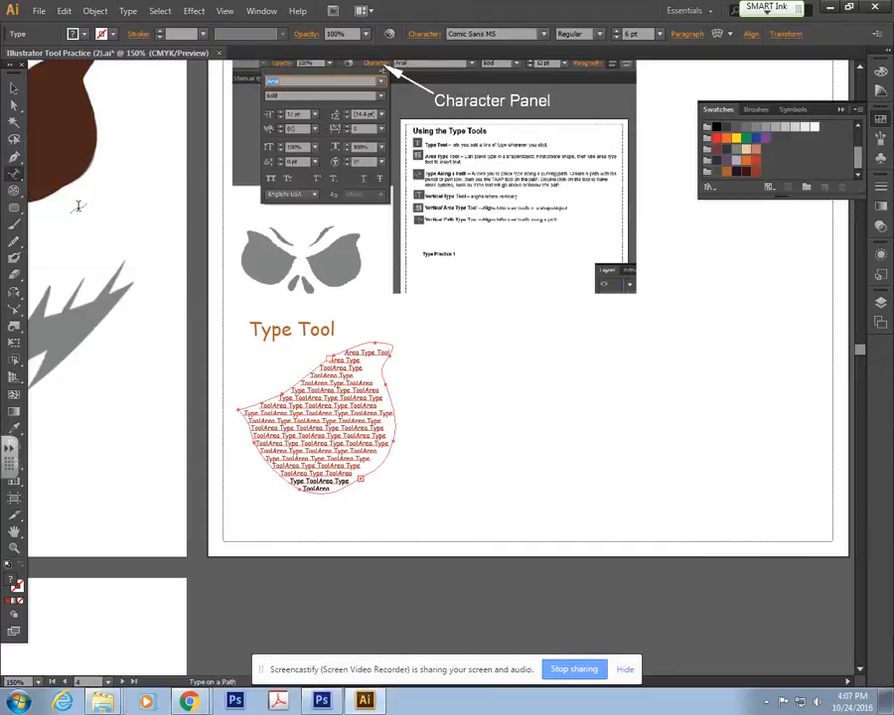
pyautogui.click(386, 327)
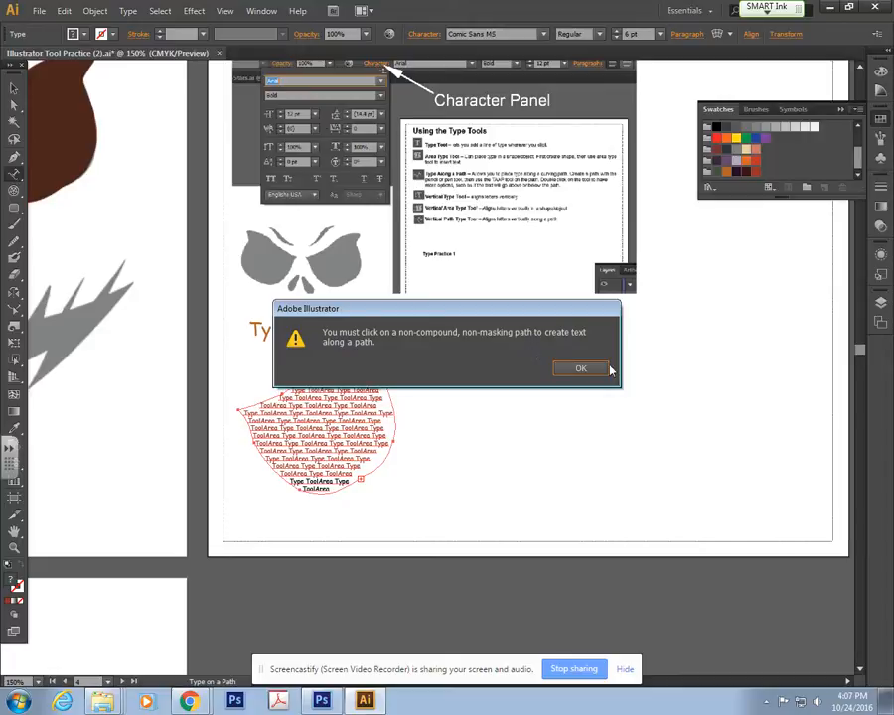
pyautogui.click(578, 367)
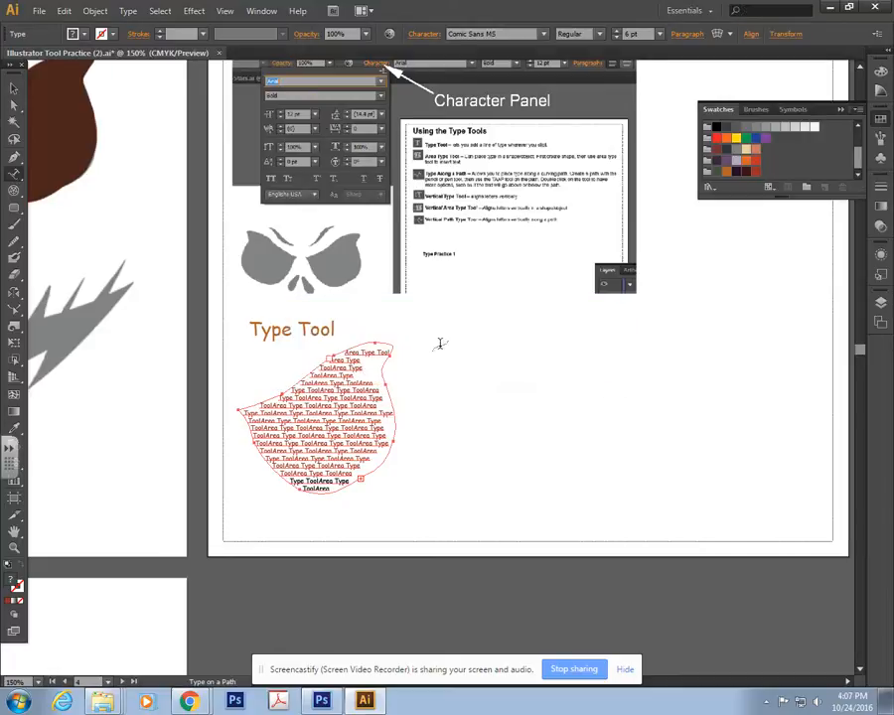
pyautogui.click(387, 340)
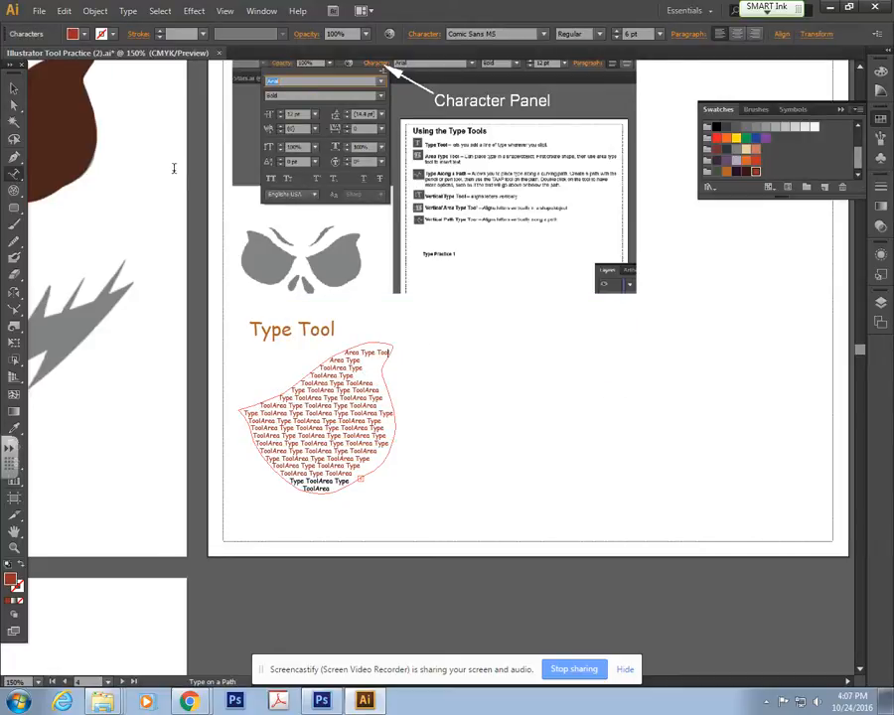
pyautogui.click(14, 89)
pyautogui.click(408, 367)
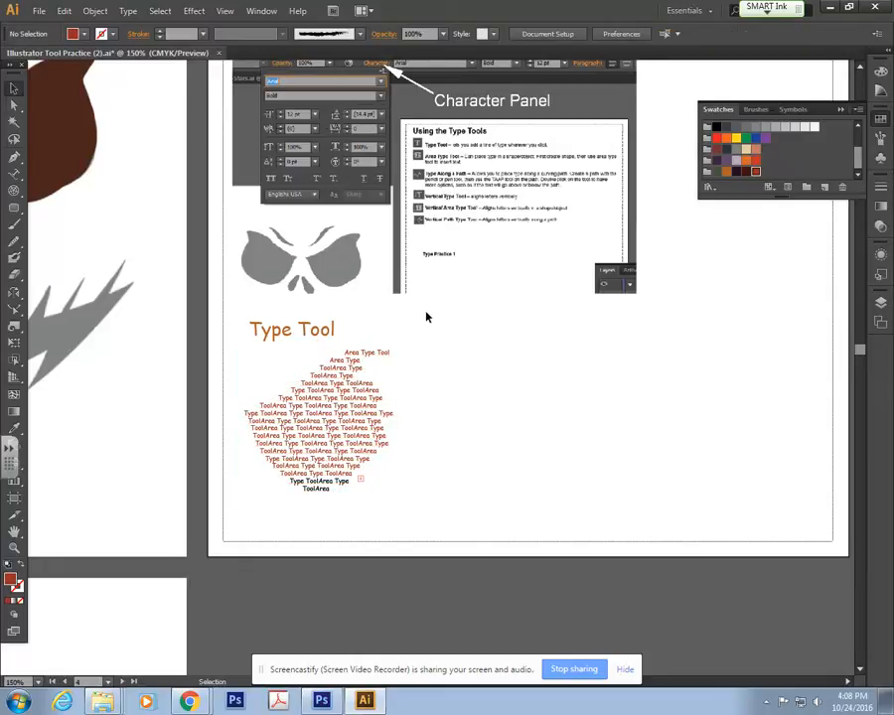
# Draw a wavy open path with the Pen Tool in the empty area to the right of the text-filled eye shape.
pyautogui.click(14, 156)
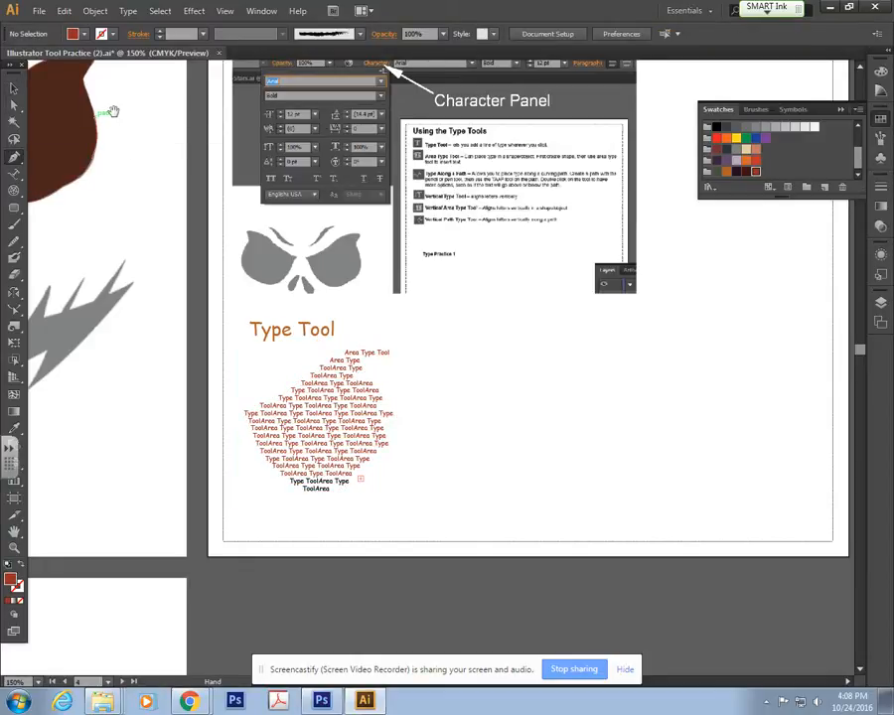
pyautogui.moveTo(111, 109); pyautogui.dragTo(405, 232)
pyautogui.click(14, 90)
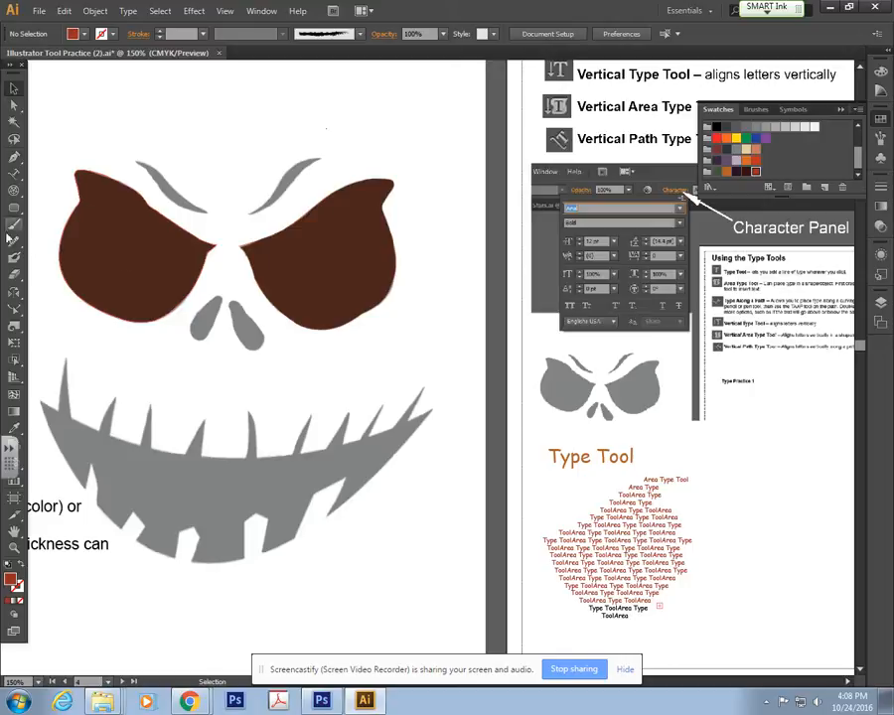
pyautogui.click(14, 161)
pyautogui.moveTo(786, 481); pyautogui.dragTo(341, 322)
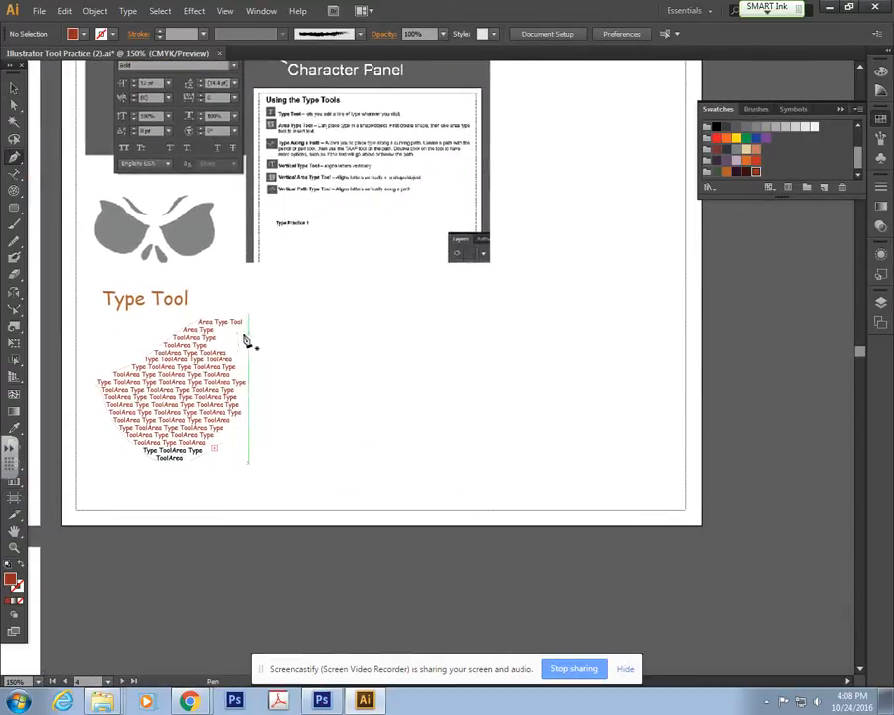
pyautogui.click(302, 350)
pyautogui.moveTo(363, 326); pyautogui.dragTo(543, 289)
pyautogui.moveTo(543, 336); pyautogui.dragTo(614, 411)
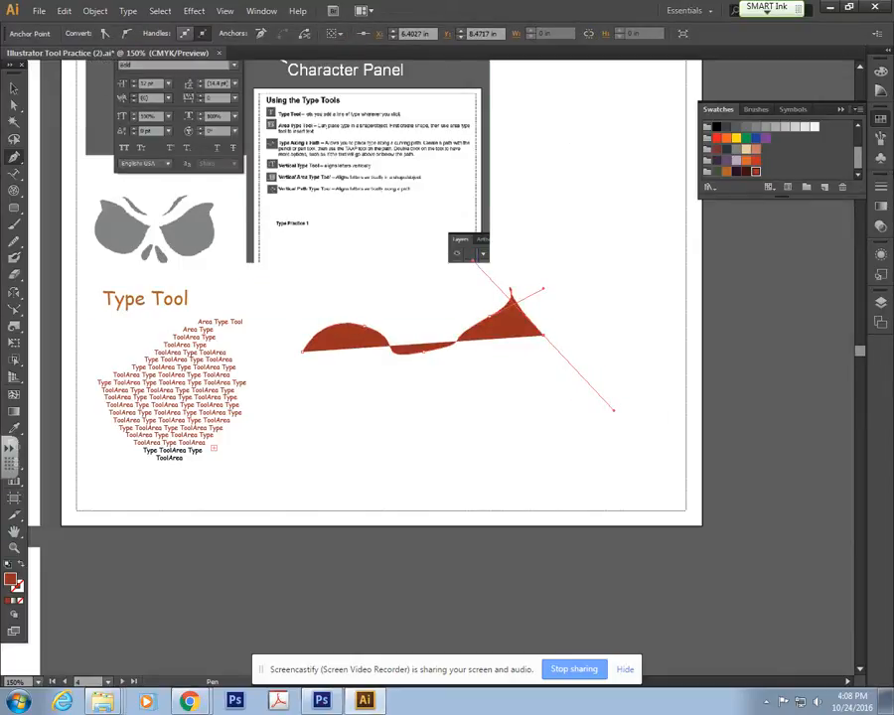
# Add the text "Type Along A Path Tool" at 18 pt along the wavy path with the Type on a Path Tool.
pyautogui.click(14, 173)
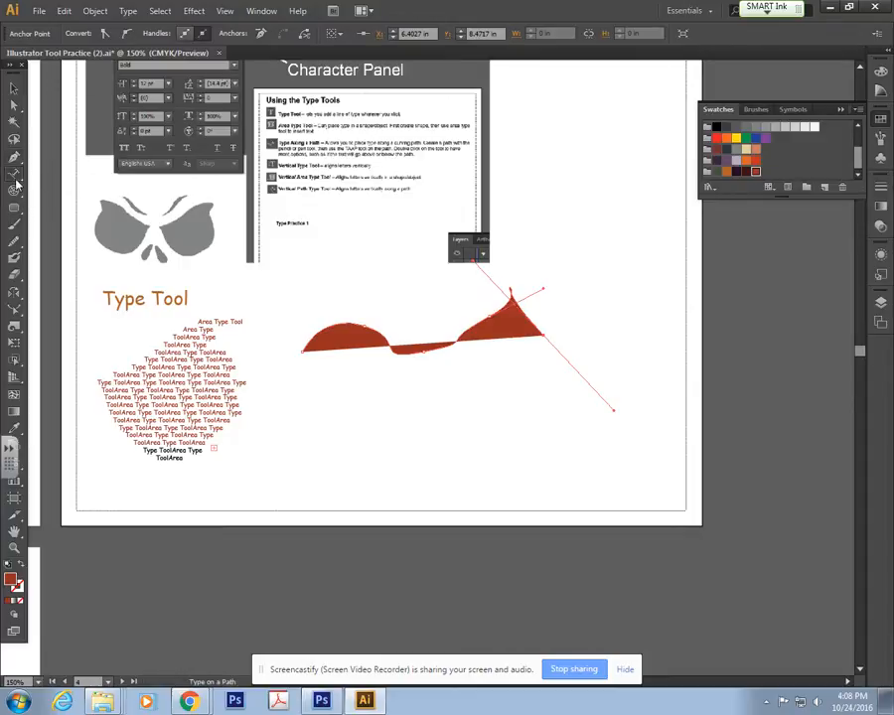
pyautogui.click(314, 333)
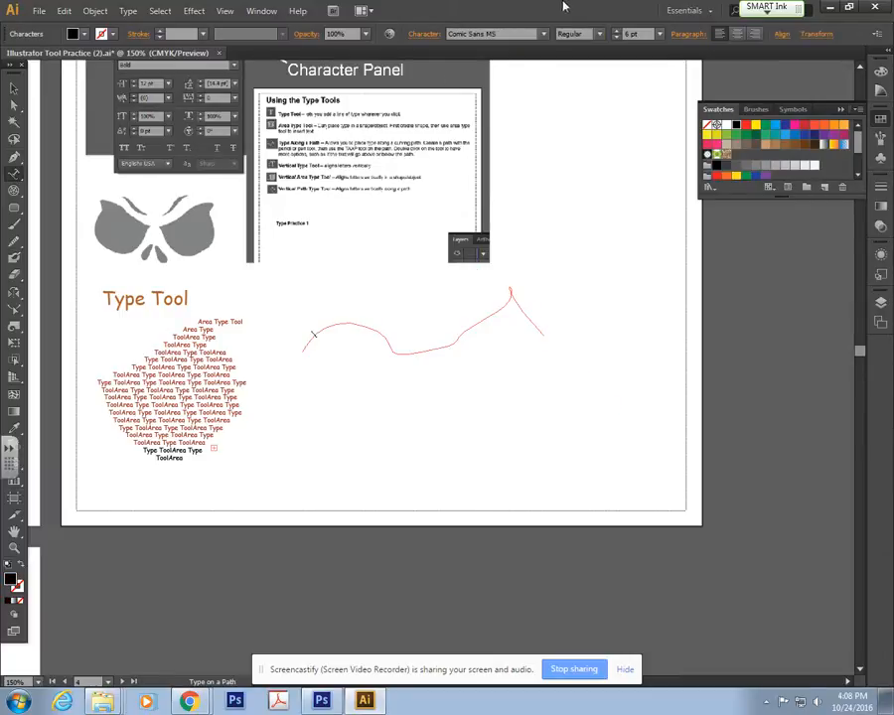
pyautogui.click(663, 36)
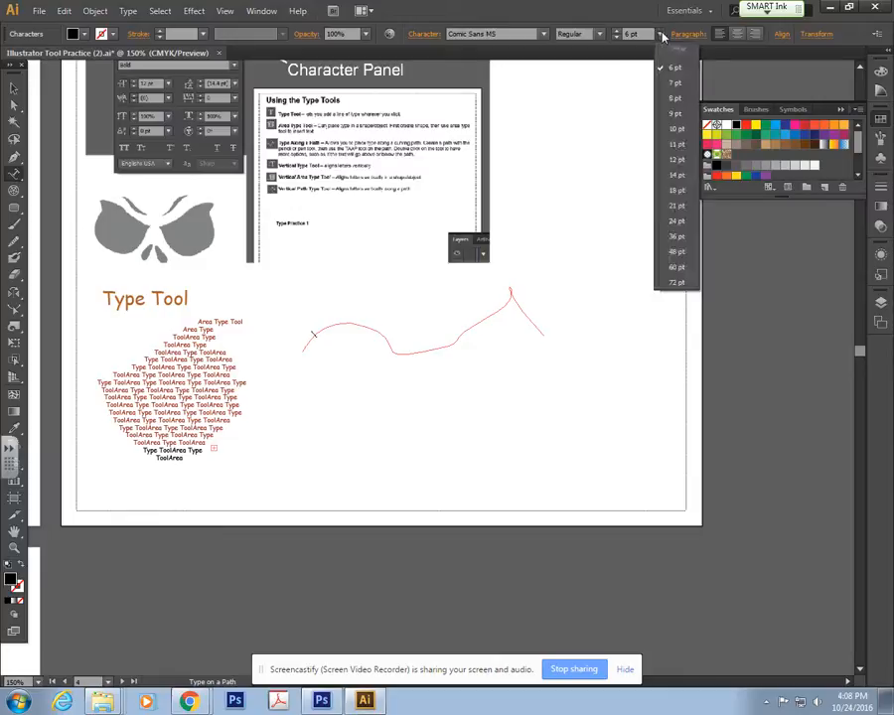
pyautogui.click(670, 192)
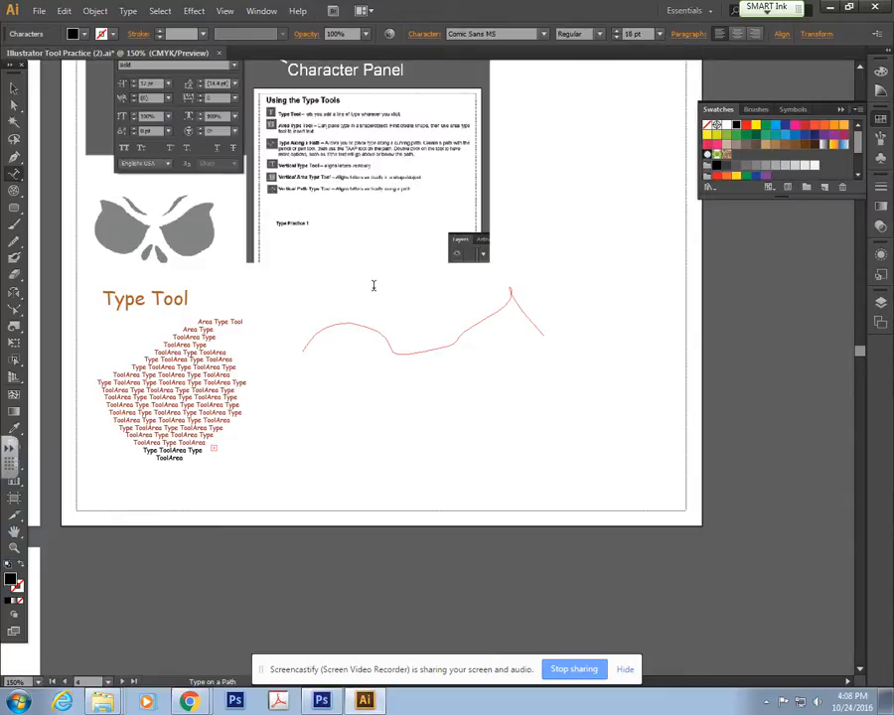
pyautogui.write('Type Along A Path Tool')
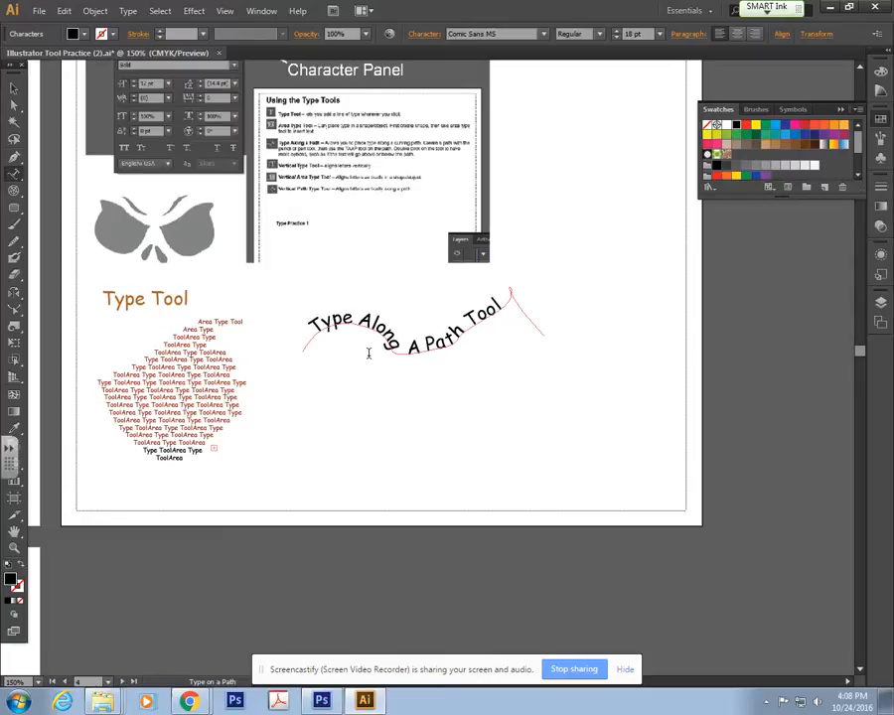
# Open the Type on a Path options for the wavy text and try the Skew effect with Preview enabled.
pyautogui.doubleClick(15, 175)
pyautogui.moveTo(402, 285); pyautogui.dragTo(663, 172)
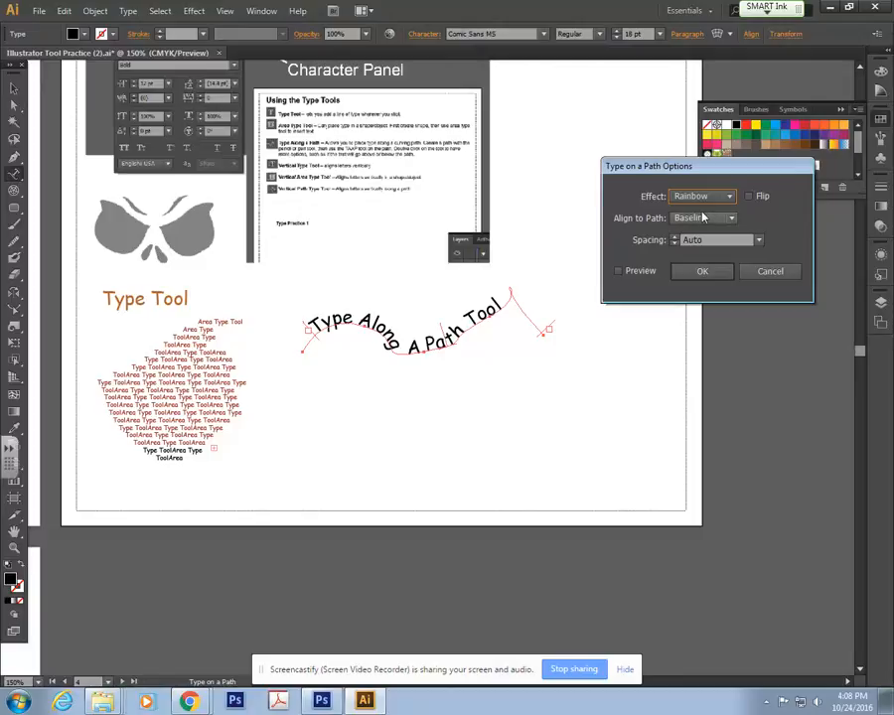
pyautogui.click(730, 195)
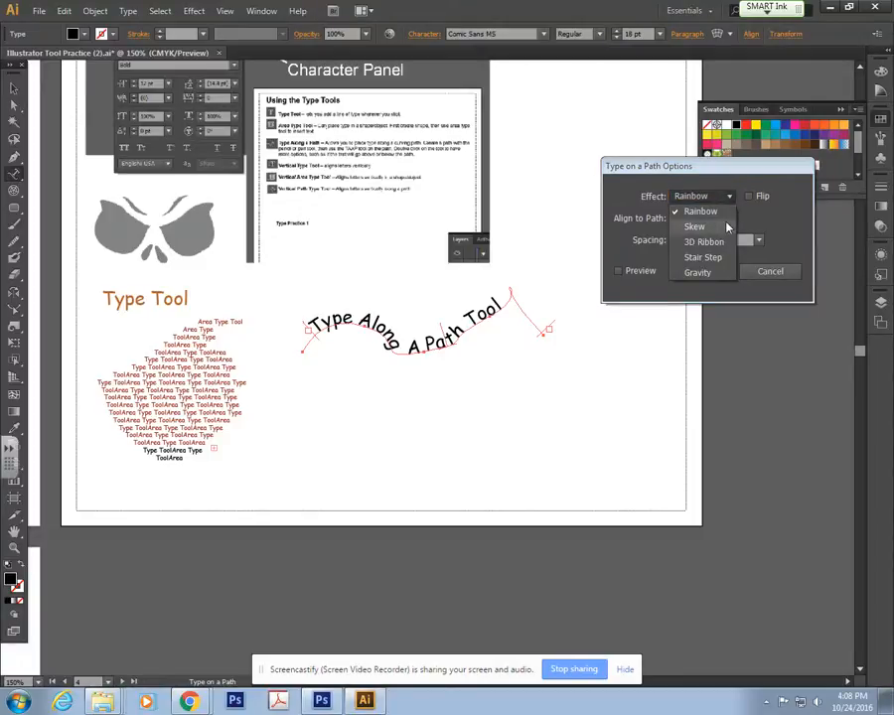
pyautogui.click(729, 226)
pyautogui.click(619, 271)
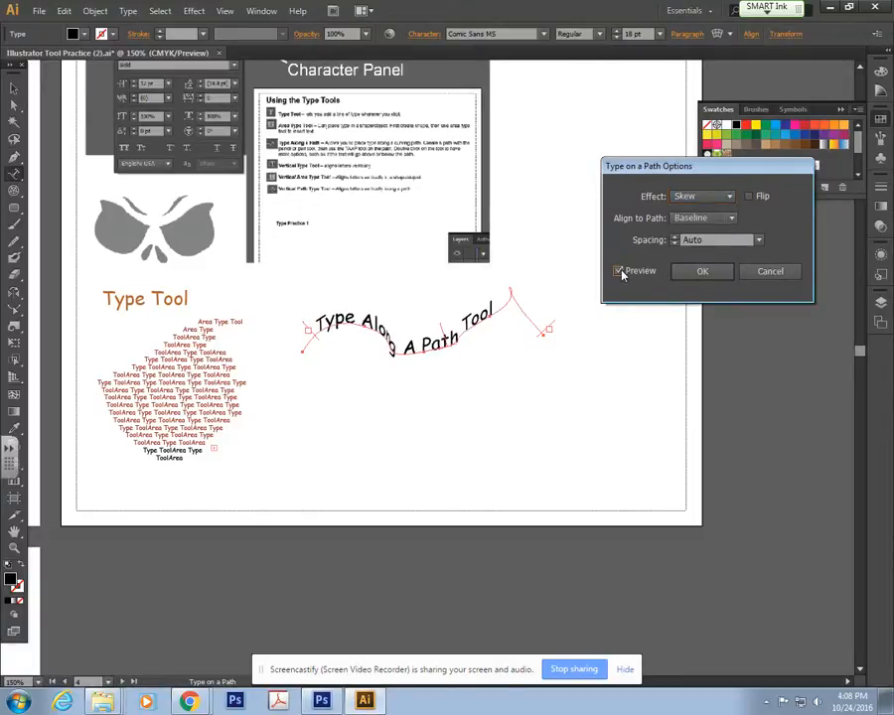
pyautogui.click(619, 272)
pyautogui.click(619, 271)
# Try the 3D Ribbon, Stair Step and Gravity effects on the wavy text, and set the effect back to Rainbow.
pyautogui.click(728, 196)
pyautogui.click(712, 239)
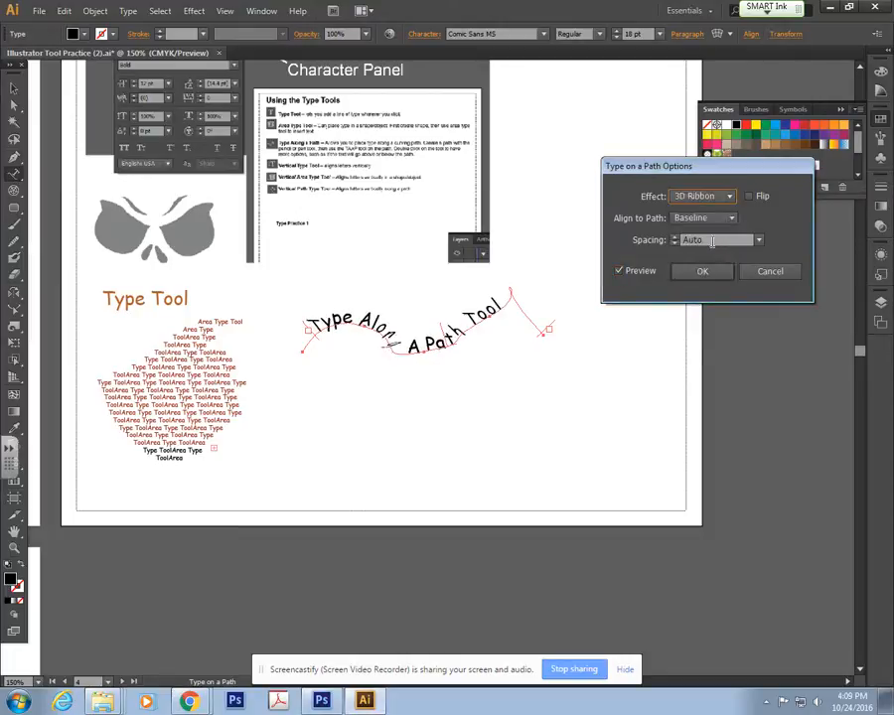
pyautogui.click(728, 195)
pyautogui.click(706, 256)
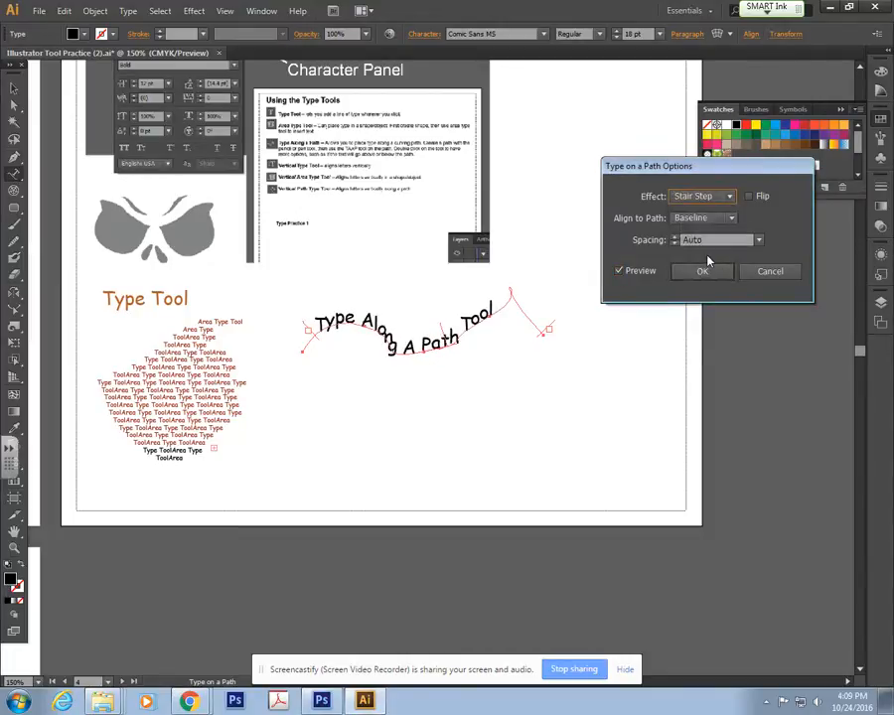
pyautogui.click(728, 196)
pyautogui.click(708, 275)
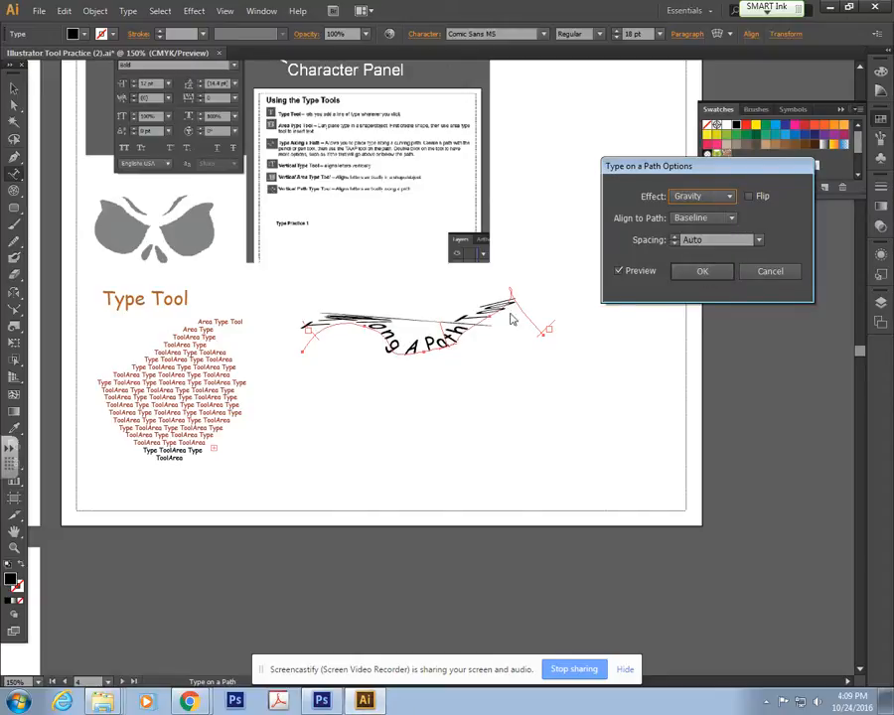
pyautogui.click(729, 196)
pyautogui.click(713, 178)
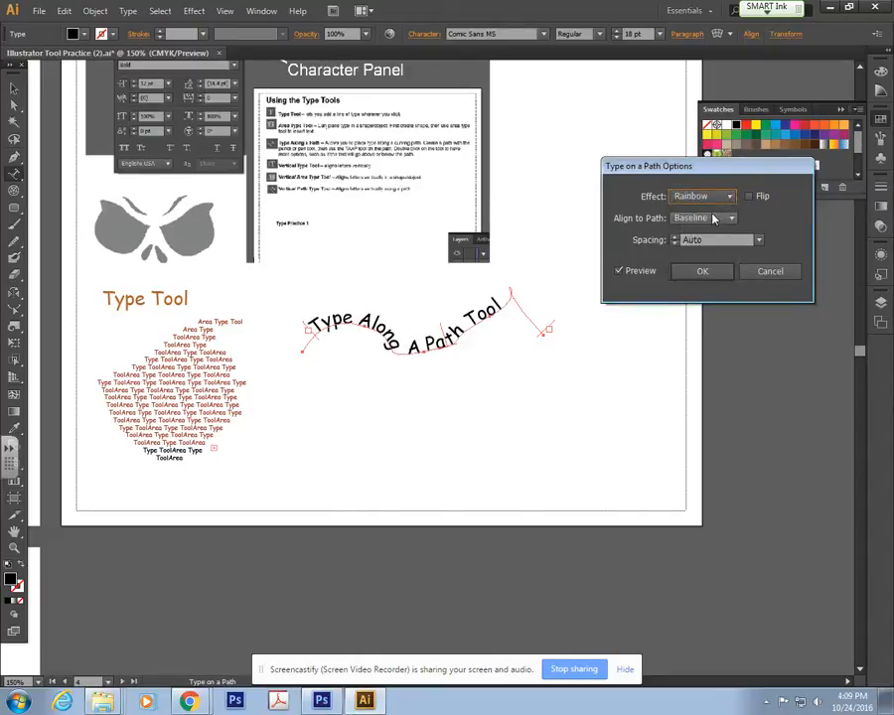
# Try Flip and the Center, Descender and Ascender path alignments on the wavy text, and restore the unflipped Baseline alignment.
pyautogui.click(750, 197)
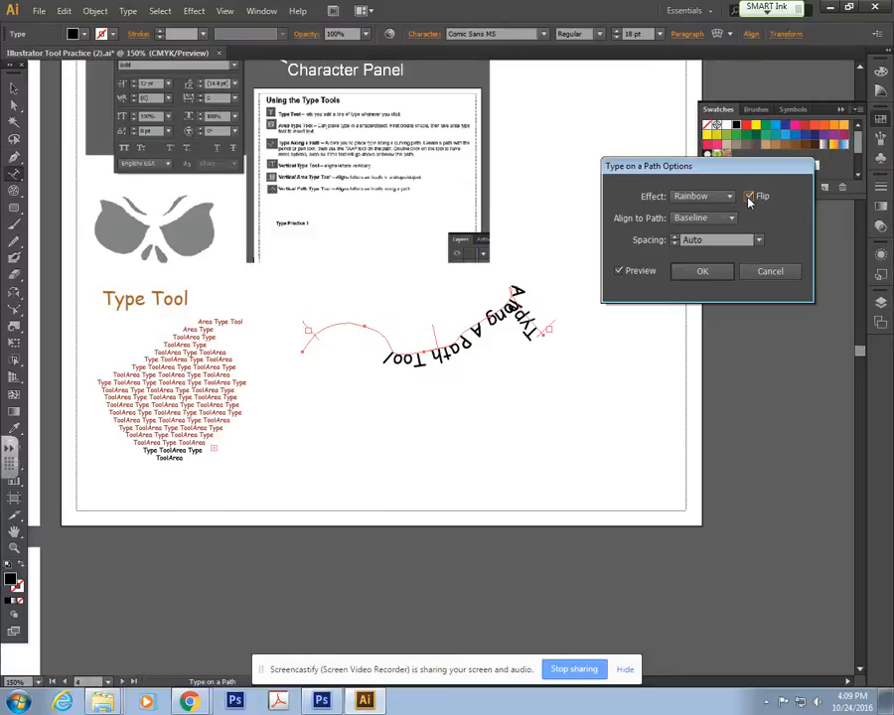
pyautogui.click(750, 197)
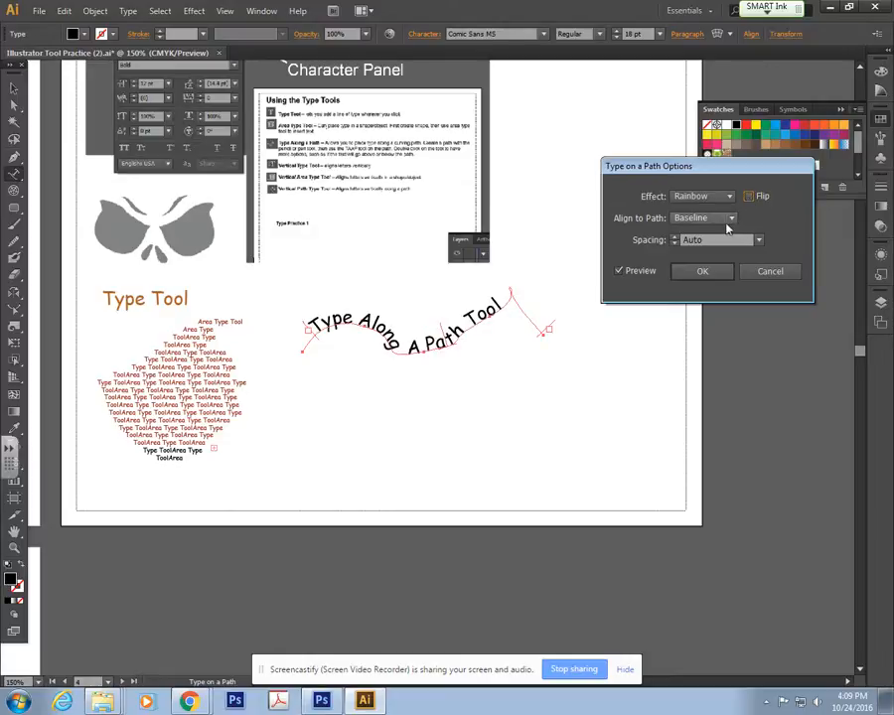
pyautogui.click(730, 221)
pyautogui.click(699, 264)
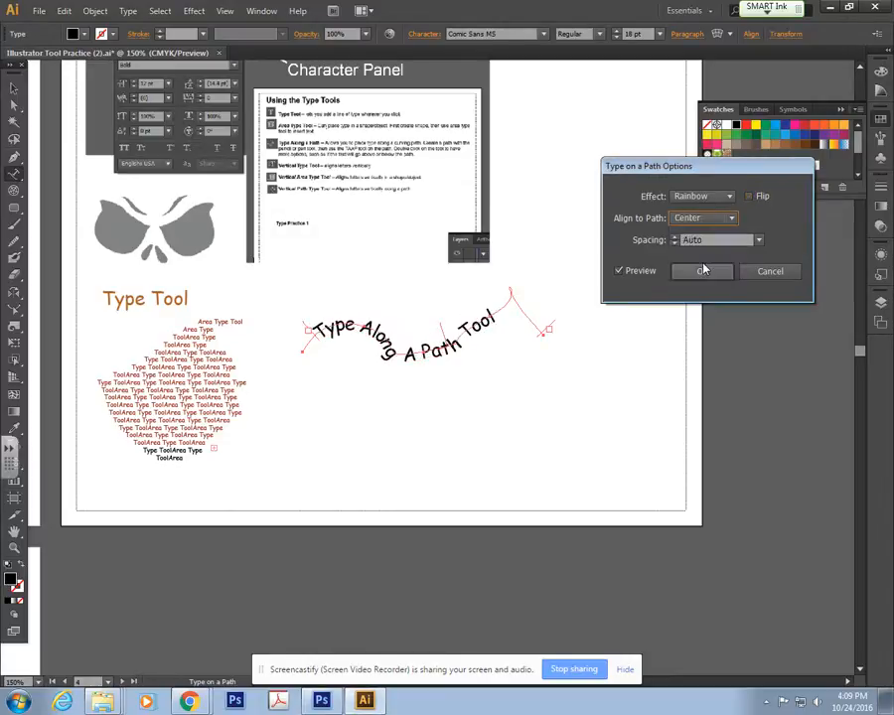
pyautogui.click(723, 224)
pyautogui.click(718, 248)
pyautogui.click(725, 220)
pyautogui.click(723, 236)
pyautogui.click(726, 221)
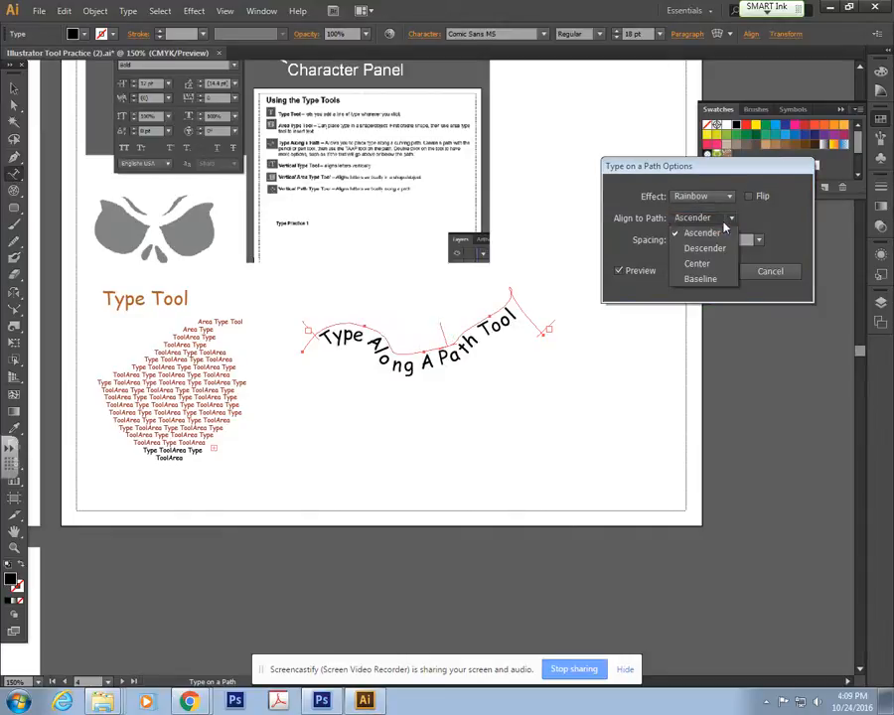
pyautogui.click(700, 275)
# Try a spacing of -798 pt on the wavy text, restore Auto spacing, and accept the path options.
pyautogui.click(675, 244)
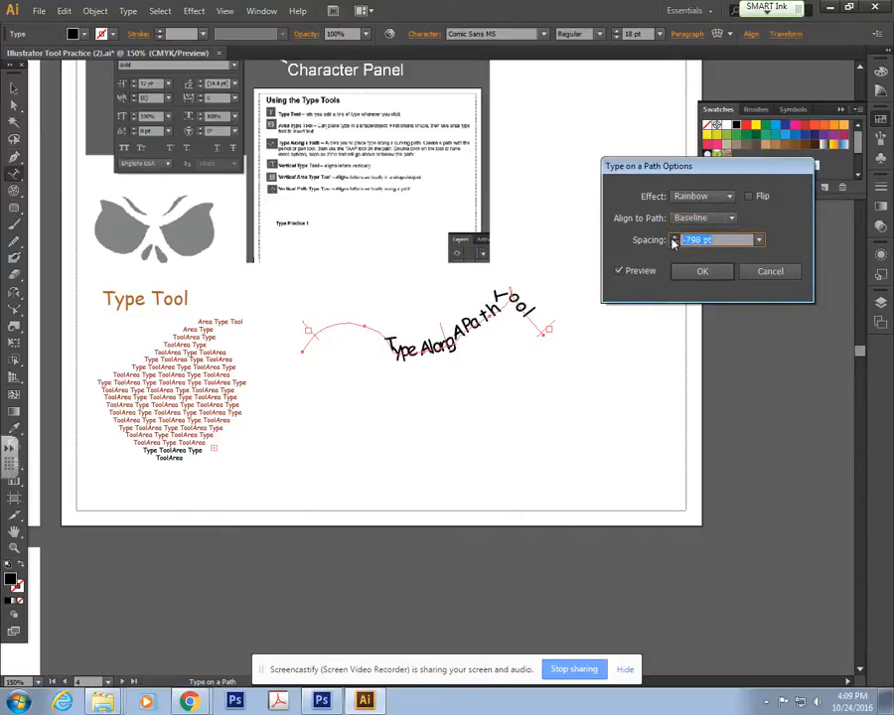
pyautogui.click(759, 239)
pyautogui.click(767, 252)
pyautogui.click(641, 272)
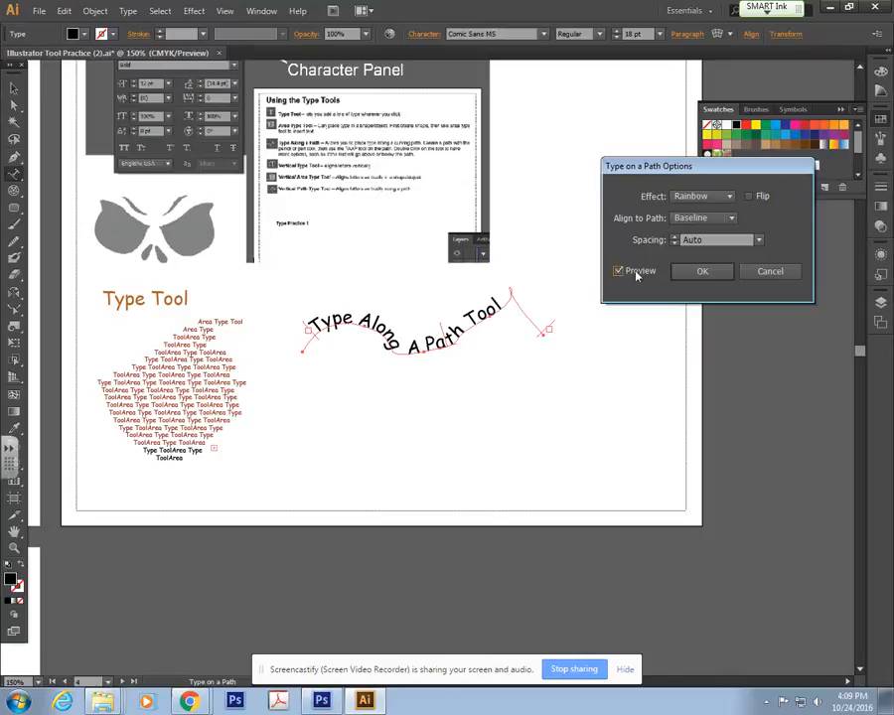
pyautogui.click(686, 272)
# Move the wavy path text slightly left and down, closer to the eye-shaped text, and deselect it.
pyautogui.click(14, 89)
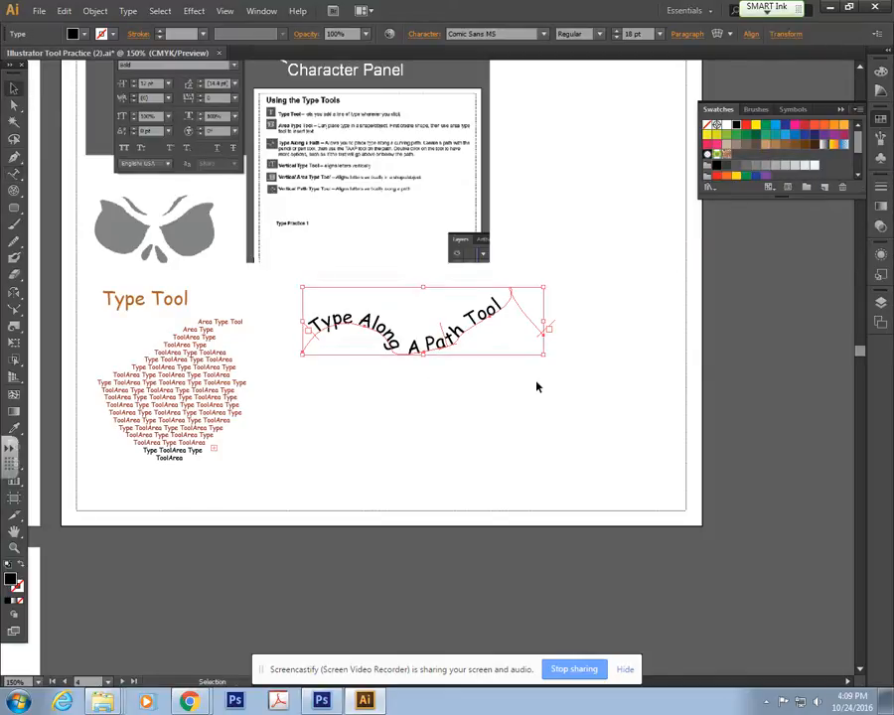
pyautogui.click(531, 375)
pyautogui.moveTo(473, 331); pyautogui.dragTo(431, 341)
pyautogui.click(534, 368)
pyautogui.scroll(3, 597, 285)
pyautogui.scroll(4, 586, 321)
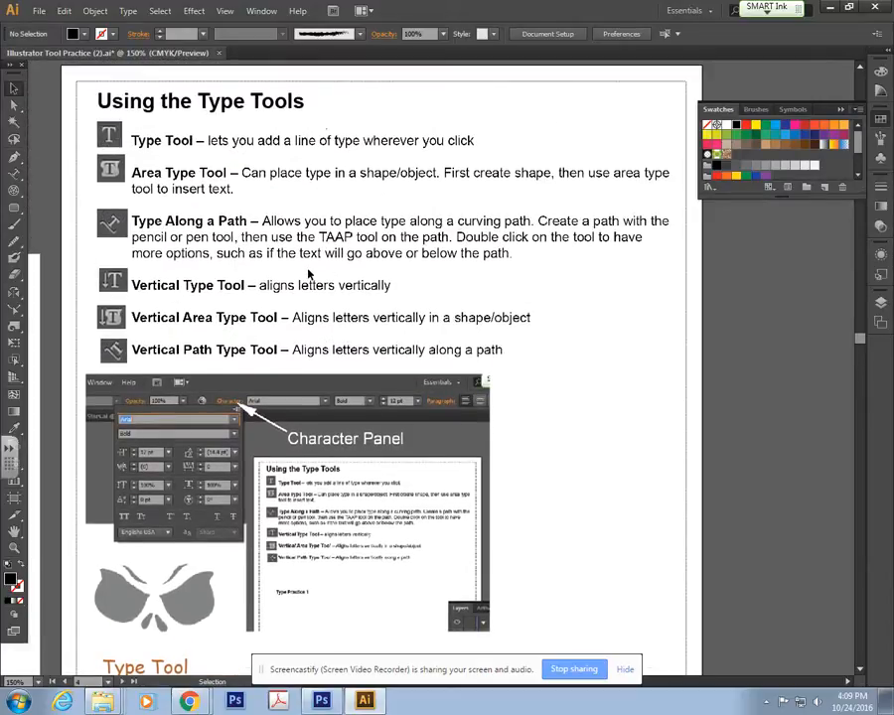
pyautogui.scroll(-6, 413, 375)
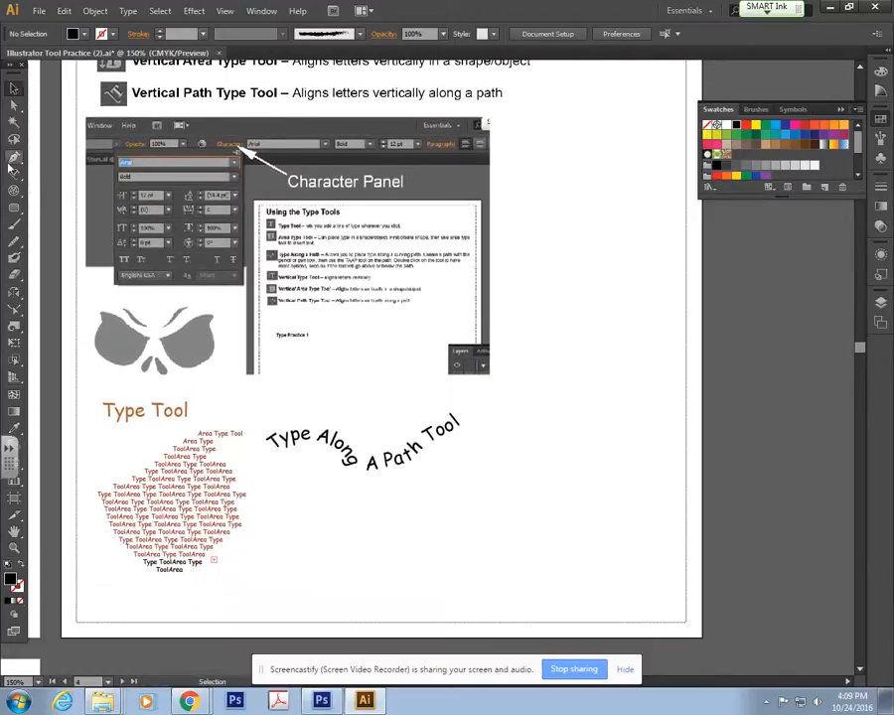
pyautogui.click(12, 176)
pyautogui.moveTo(10, 176); pyautogui.dragTo(71, 235)
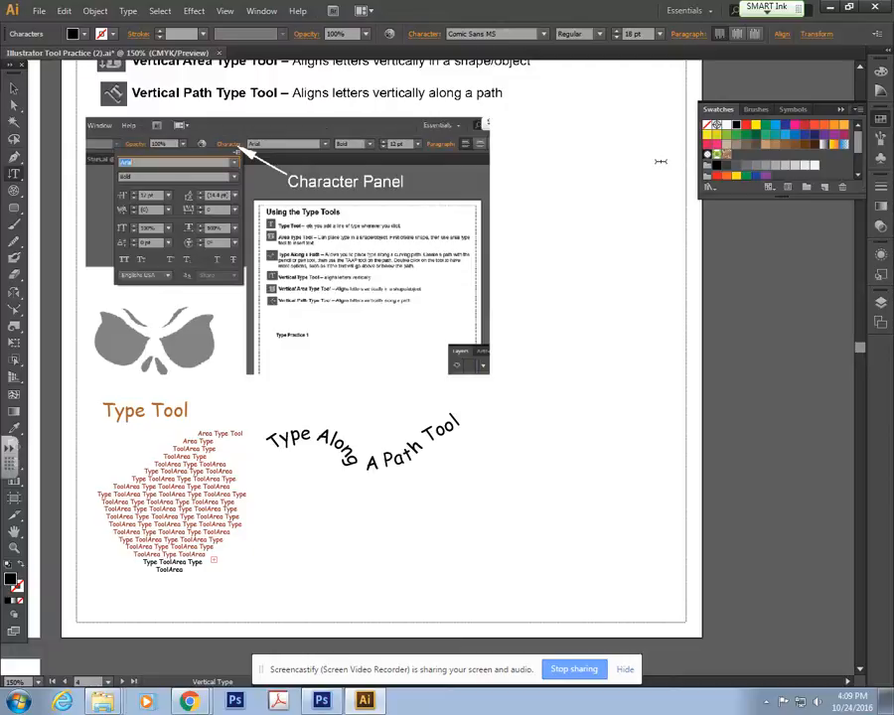
pyautogui.moveTo(569, 193); pyautogui.dragTo(562, 141)
pyautogui.click(14, 87)
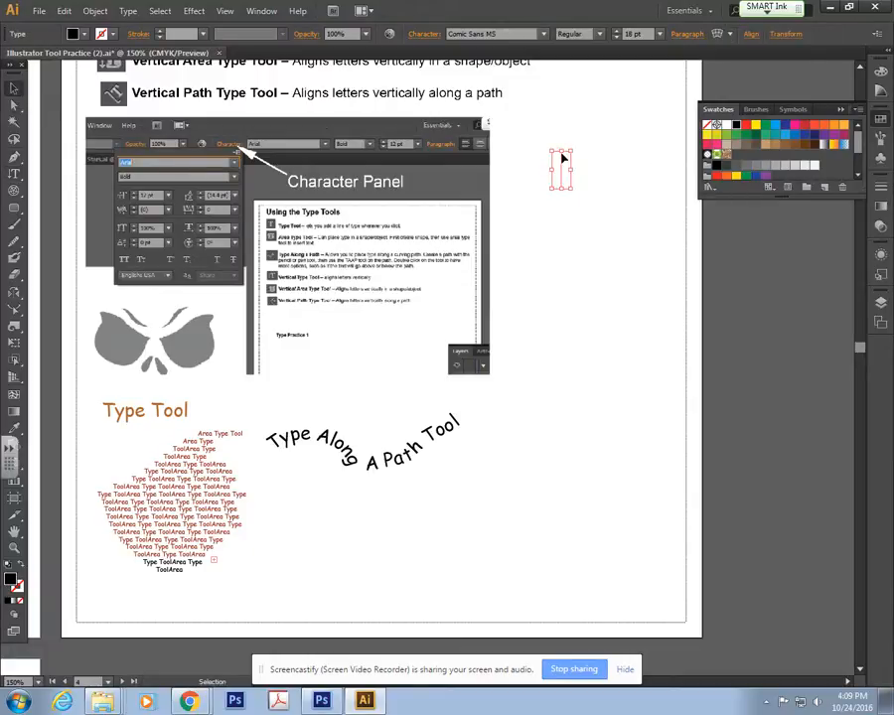
pyautogui.press('Delete')
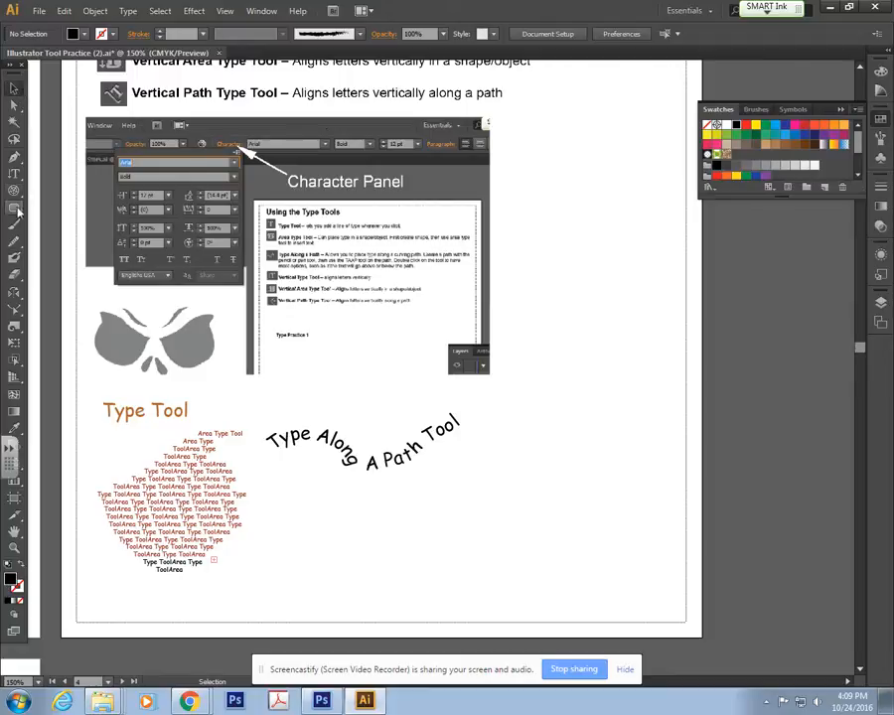
# Add the vertical text "VERTICAL TYPE TOOL" in the empty area to the right of the wavy text with the Vertical Type Tool.
pyautogui.press('t')
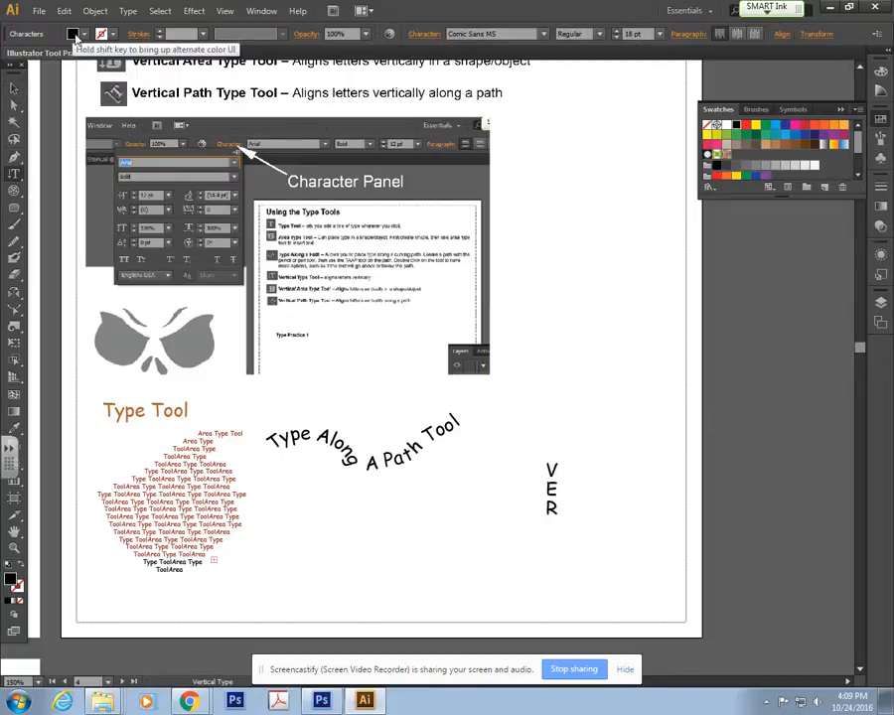
pyautogui.write('AL ')
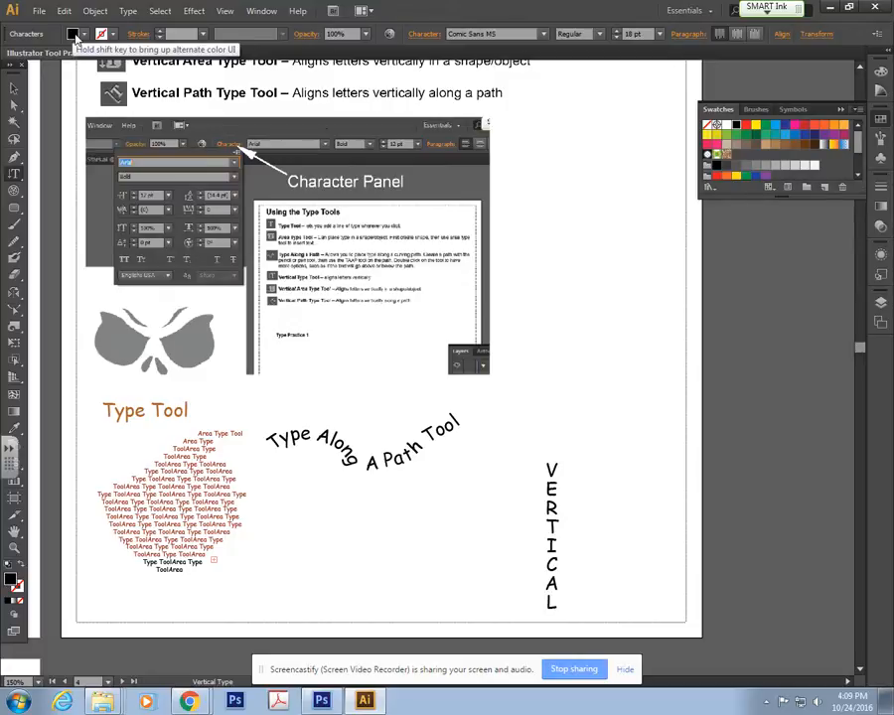
pyautogui.write('TYPE TOO')
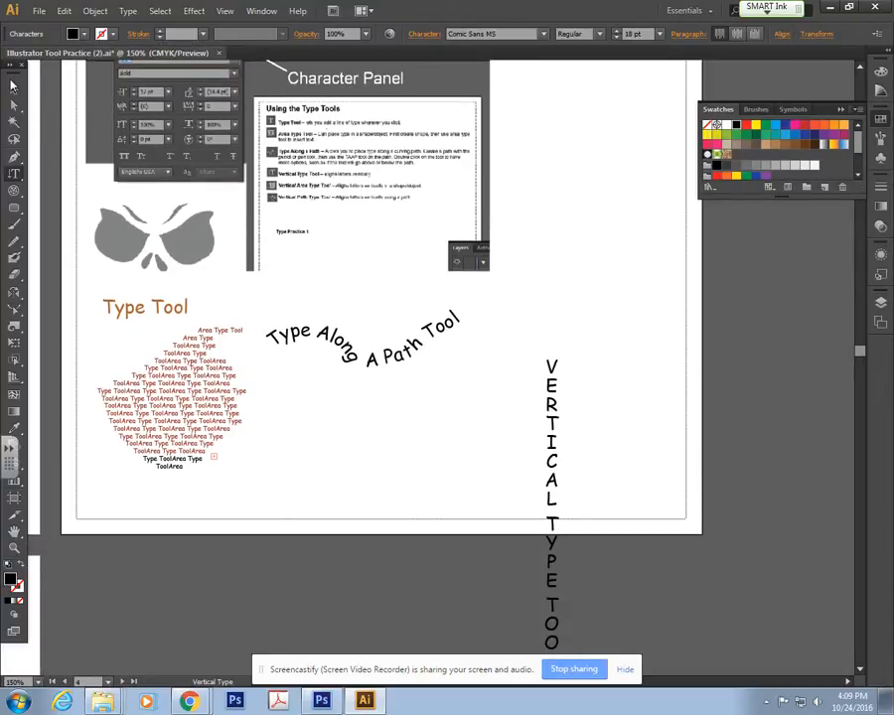
# Move the vertical text up inside the artboard and over to its right margin.
pyautogui.click(13, 87)
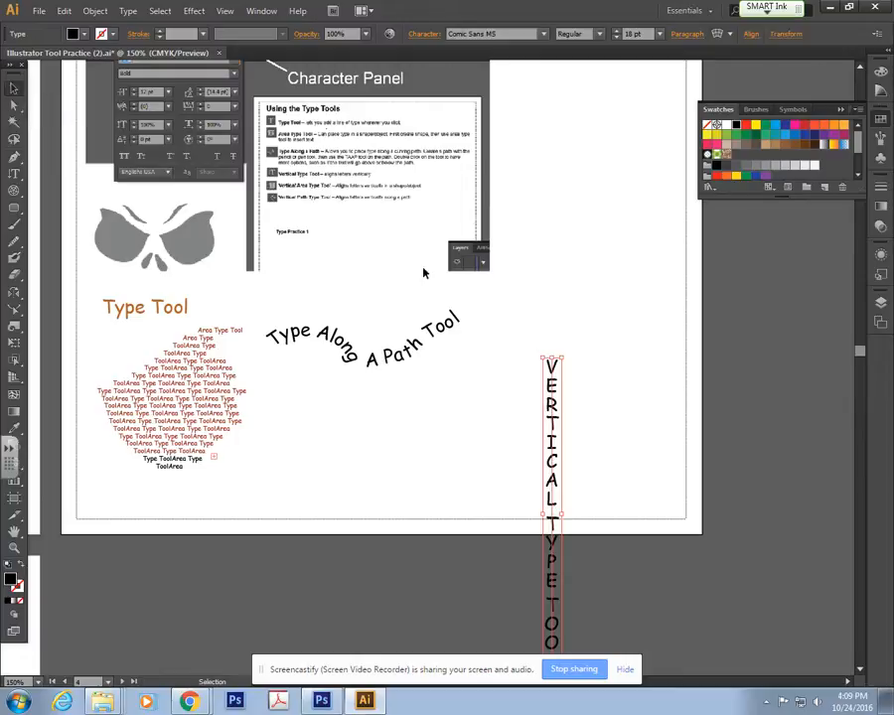
pyautogui.moveTo(541, 394); pyautogui.dragTo(594, 326)
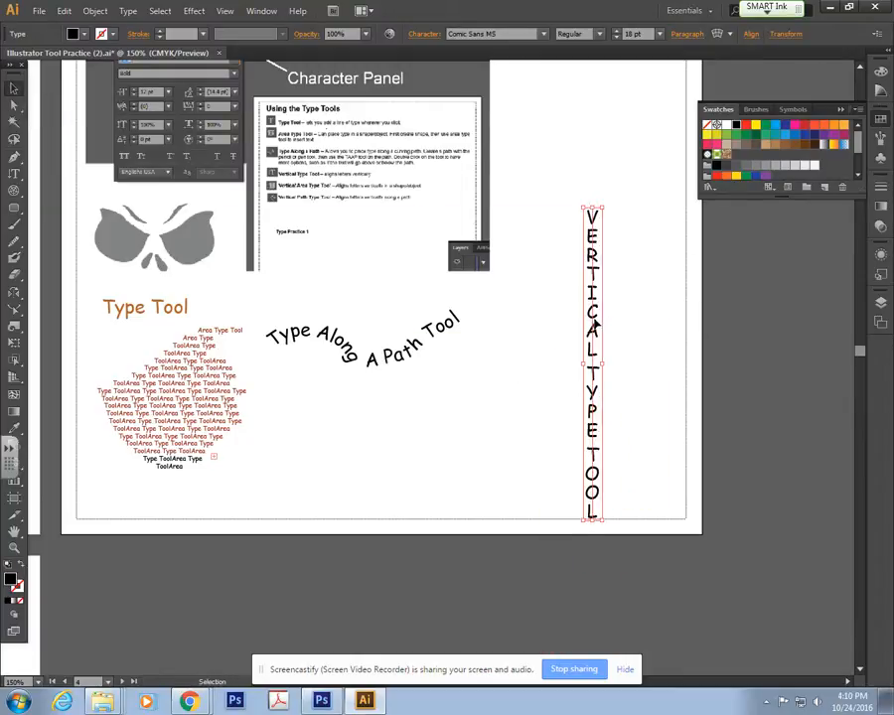
pyautogui.click(651, 229)
pyautogui.moveTo(597, 270); pyautogui.dragTo(666, 263)
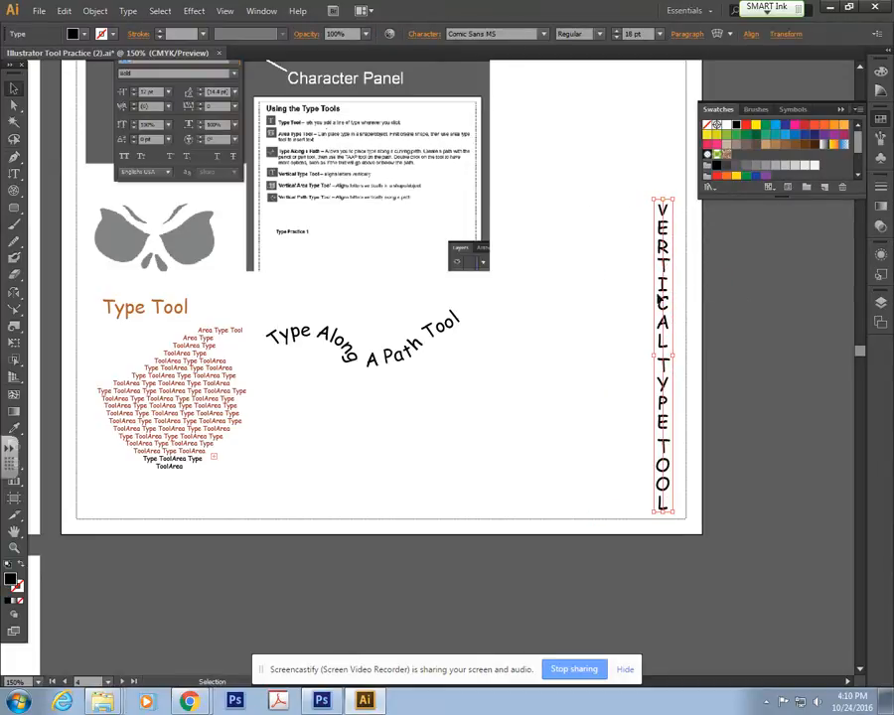
# Move the left eye shape from the face on the neighboring artboard into the empty area between the wavy text and the vertical text.
pyautogui.scroll(5, 562, 174)
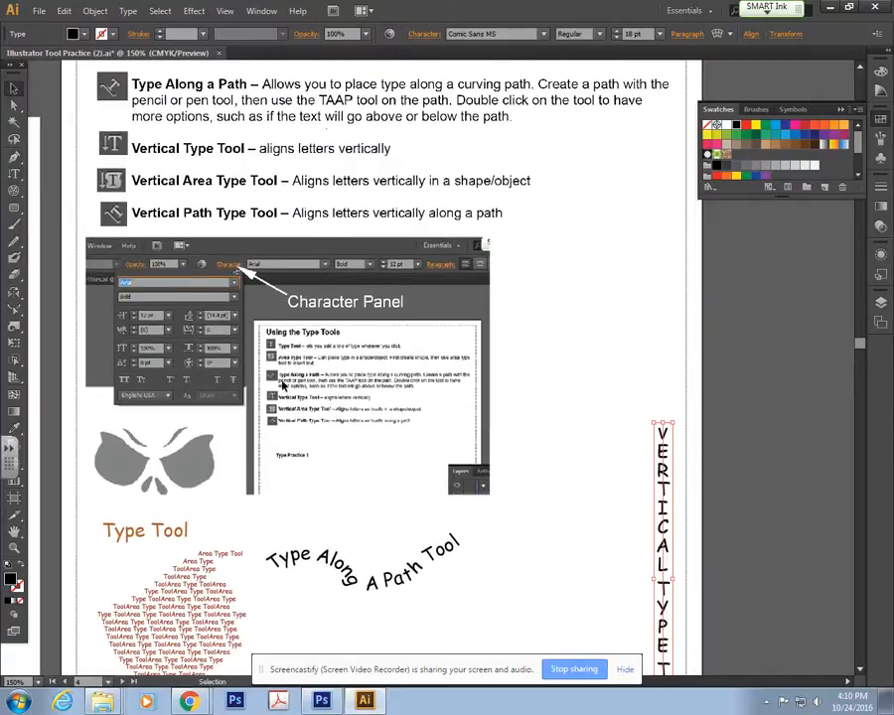
pyautogui.press('space')
pyautogui.moveTo(159, 427); pyautogui.dragTo(595, 324)
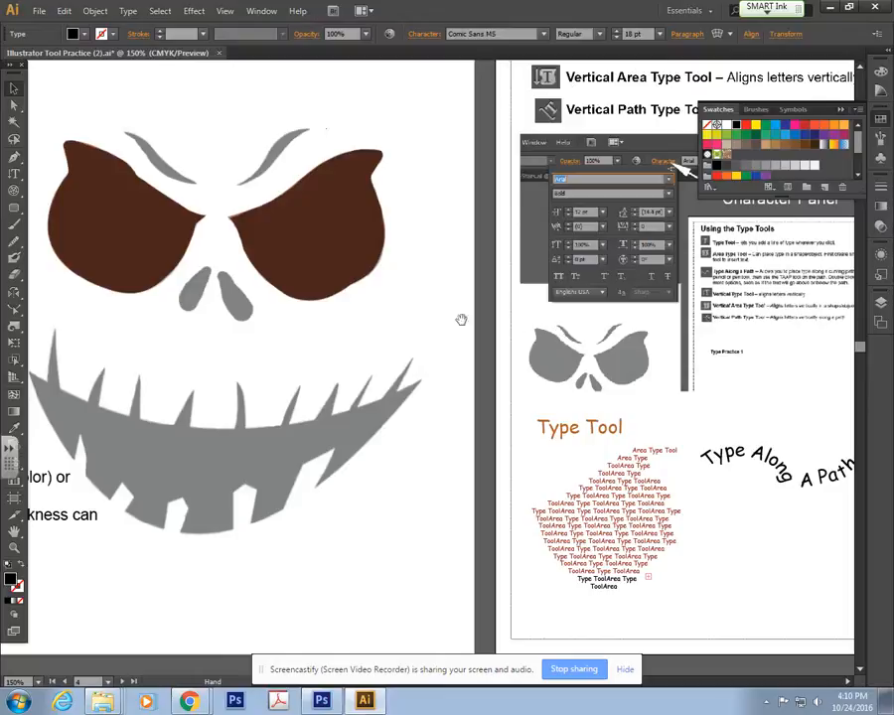
pyautogui.moveTo(326, 252); pyautogui.dragTo(392, 262)
pyautogui.click(215, 218)
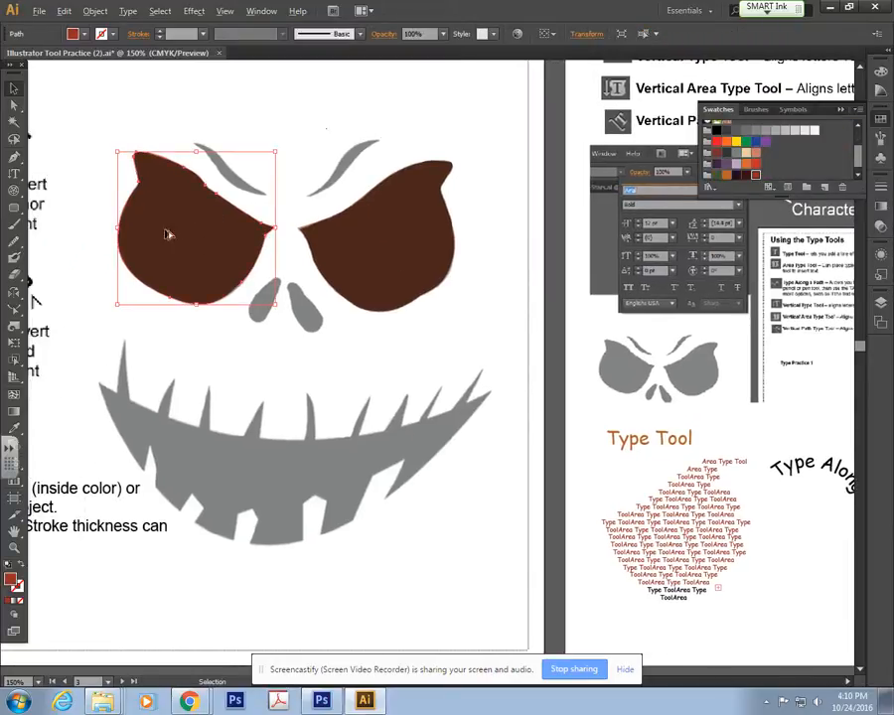
pyautogui.moveTo(146, 232); pyautogui.dragTo(737, 516)
pyautogui.press('space')
pyautogui.moveTo(767, 621); pyautogui.dragTo(236, 377)
pyautogui.moveTo(215, 270); pyautogui.dragTo(528, 325)
pyautogui.hotkey('ctrl', 'z')
pyautogui.moveTo(263, 280); pyautogui.dragTo(554, 352)
pyautogui.scroll(1, 238, 325)
# Fill the red eye shape with the text "Vertical Area Type Tools" using the Vertical Area Type Tool.
pyautogui.click(14, 173)
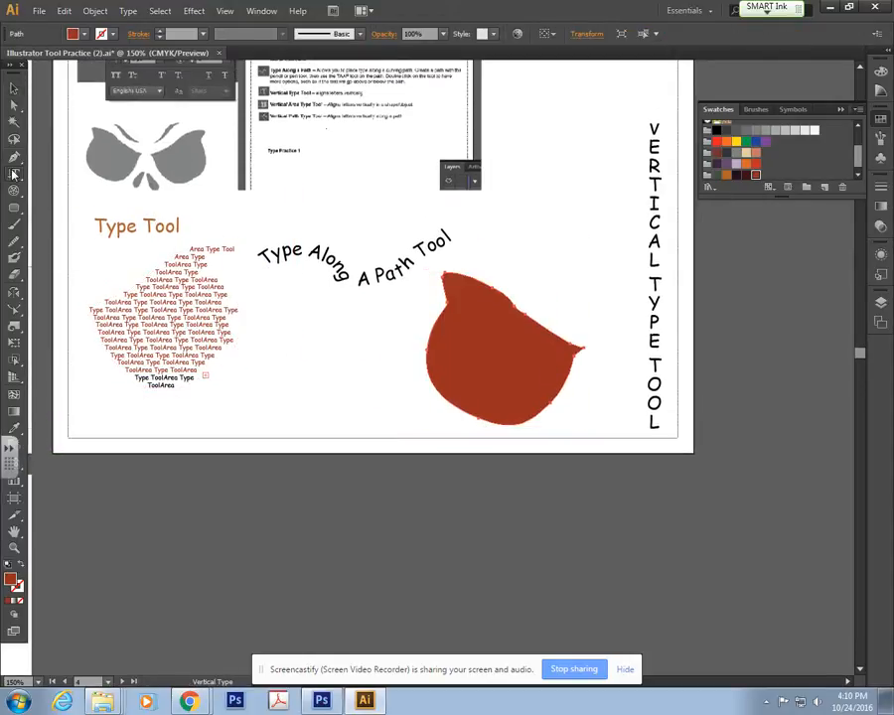
pyautogui.click(113, 241)
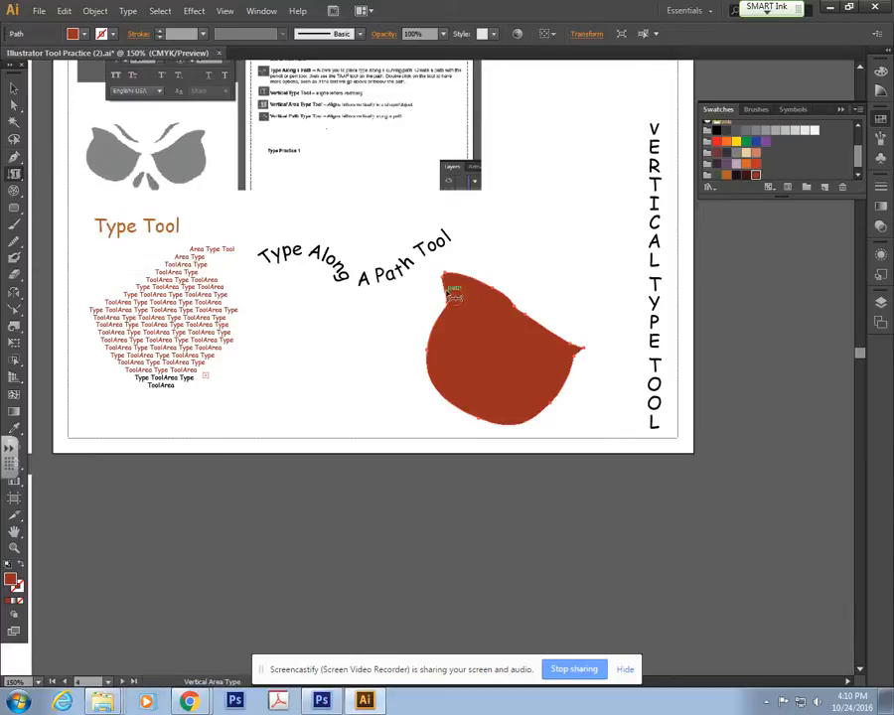
pyautogui.click(494, 289)
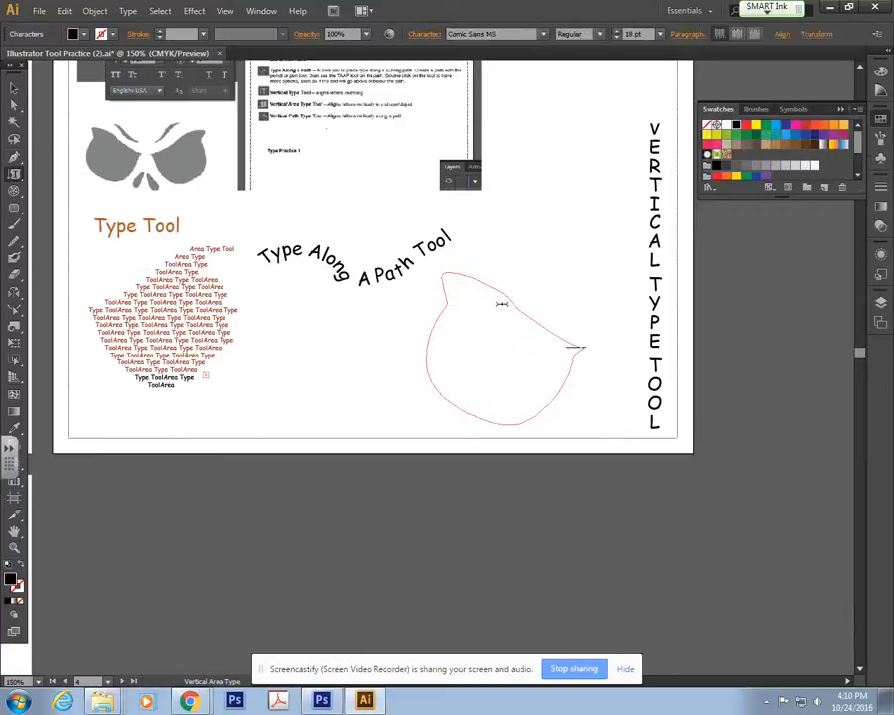
pyautogui.write('Vertical Area Type Too')
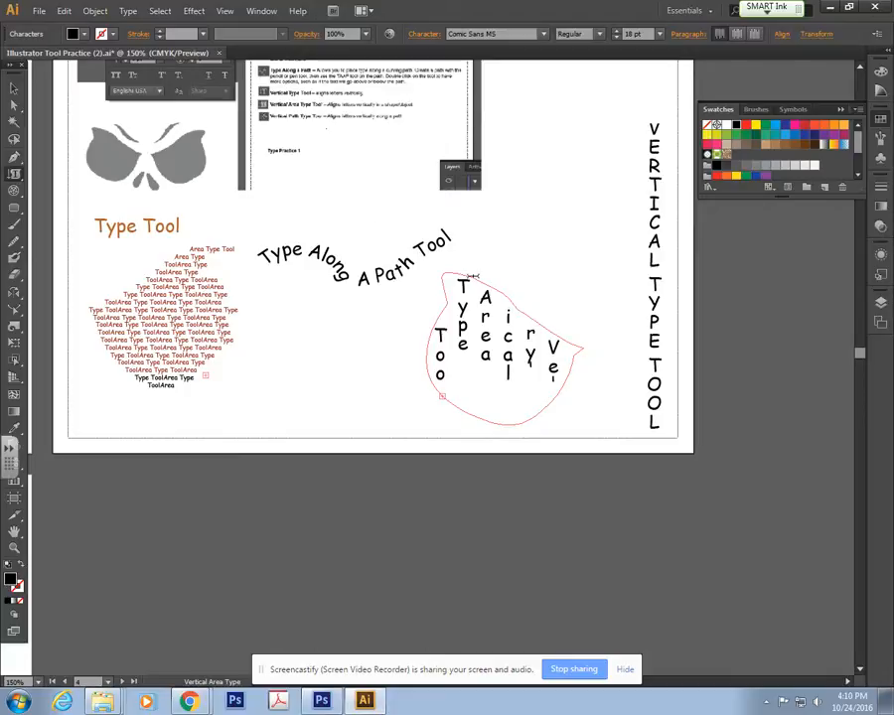
# Set the "Vertical Area Type" portion of the text inside the new eye shape to 6 pt.
pyautogui.moveTo(462, 282); pyautogui.dragTo(587, 385)
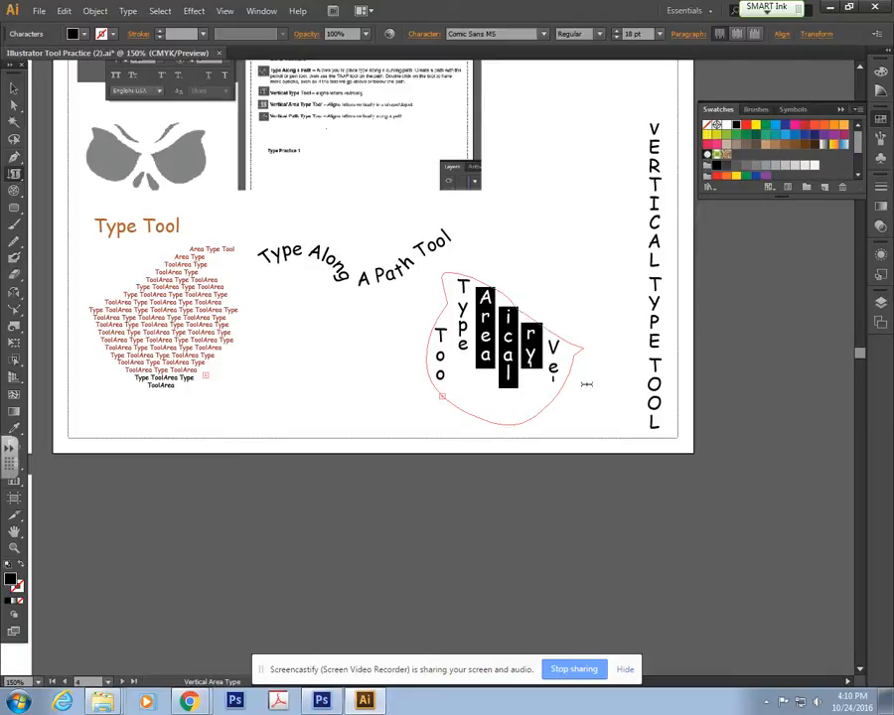
pyautogui.click(442, 383)
pyautogui.moveTo(441, 330); pyautogui.dragTo(572, 333)
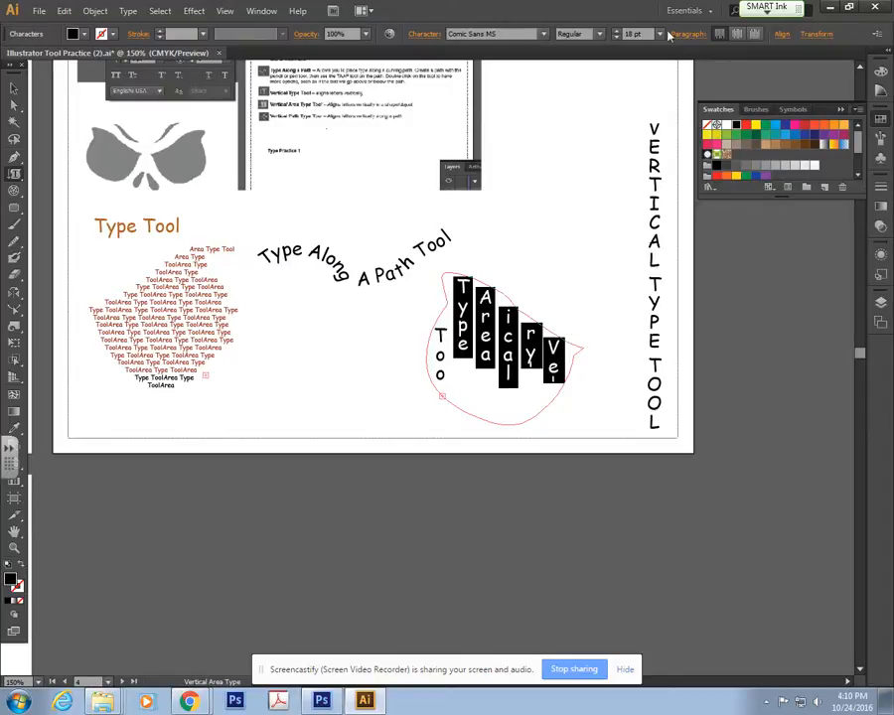
pyautogui.click(659, 34)
pyautogui.click(671, 73)
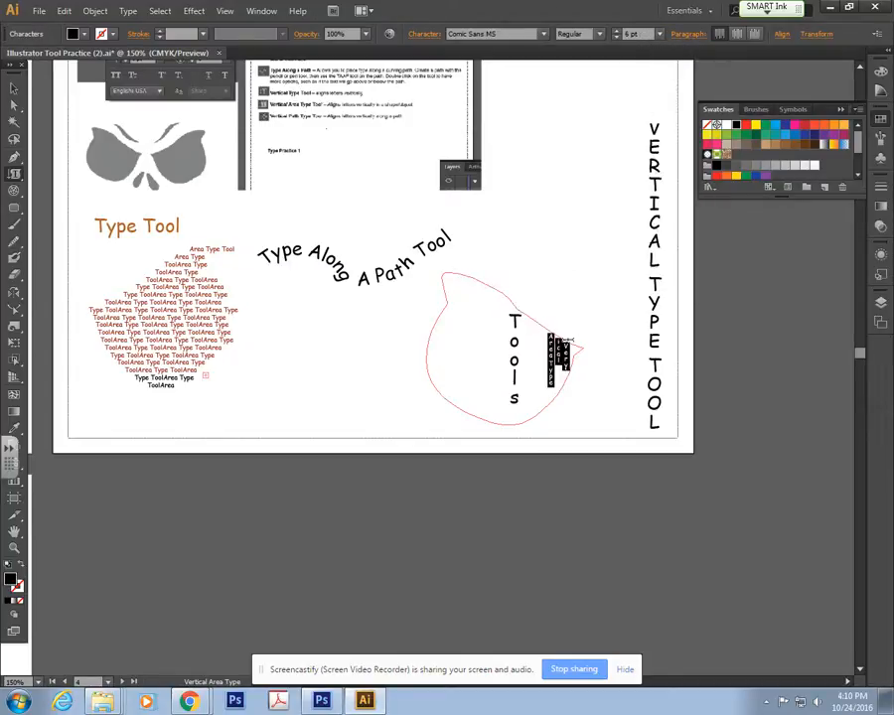
# Set the vertical text inside the new eye shape, including the larger word "Tools", to 6 pt.
pyautogui.click(518, 318)
pyautogui.moveTo(533, 398); pyautogui.dragTo(574, 275)
pyautogui.click(661, 36)
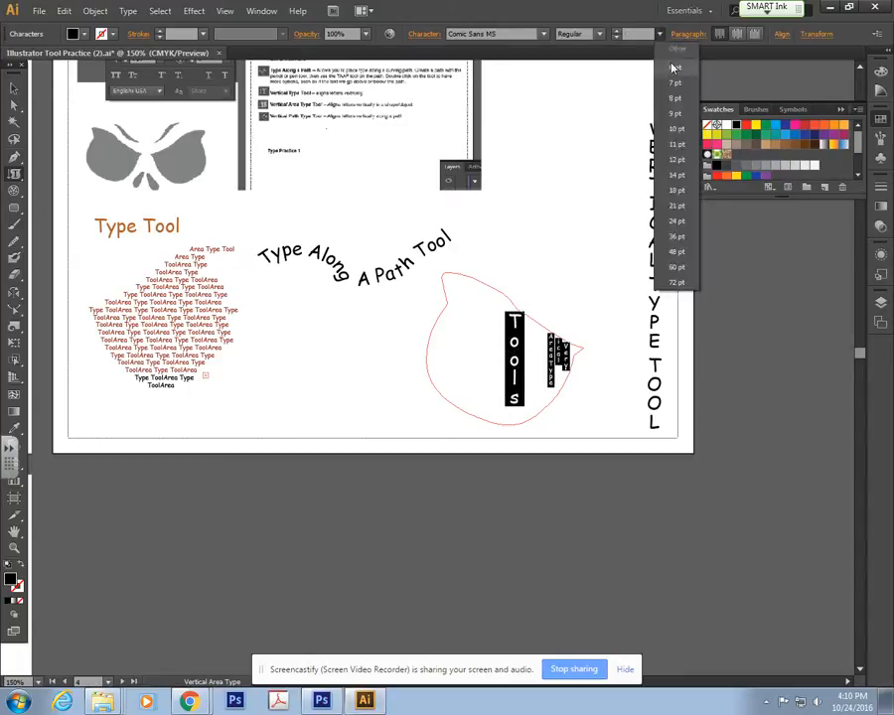
pyautogui.click(666, 68)
# Copy the vertical text in the new eye shape and paste it repeatedly after itself until the shape is full.
pyautogui.hotkey('ctrl', 'c')
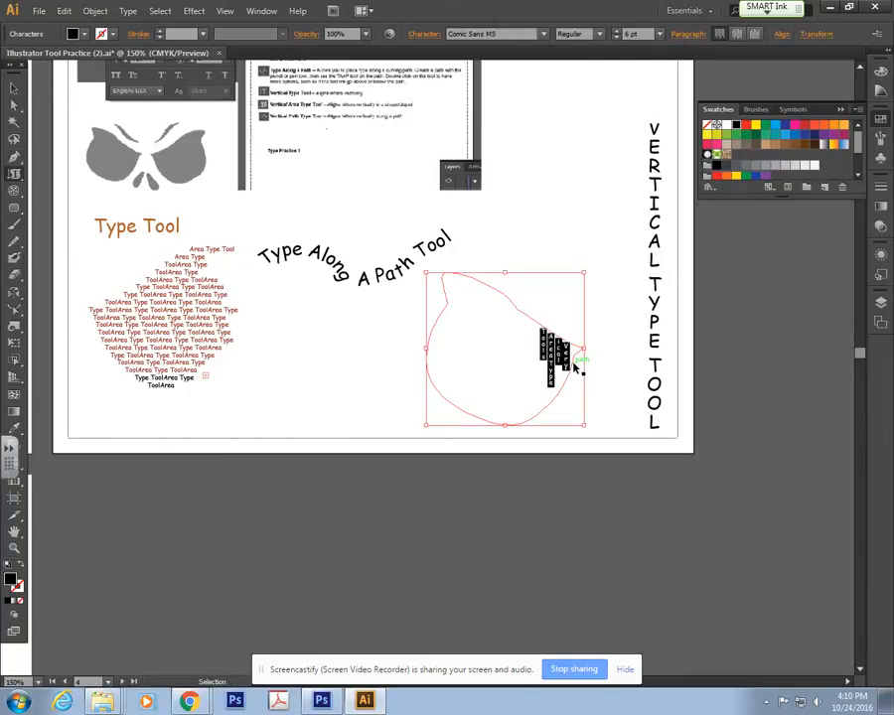
pyautogui.click(535, 361)
pyautogui.hotkey('ctrl', 'v')
pyautogui.hotkey('ctrl', 'v')
pyautogui.hotkey('ctrl', 'v')
pyautogui.hotkey('ctrl', 'v')
pyautogui.hotkey('ctrl', 'v')
pyautogui.hotkey('ctrl', 'v')
pyautogui.hotkey('ctrl', 'v')
pyautogui.hotkey('ctrl', 'v')
pyautogui.hotkey('ctrl', 'v')
pyautogui.hotkey('ctrl', 'v')
pyautogui.hotkey('ctrl', 'v')
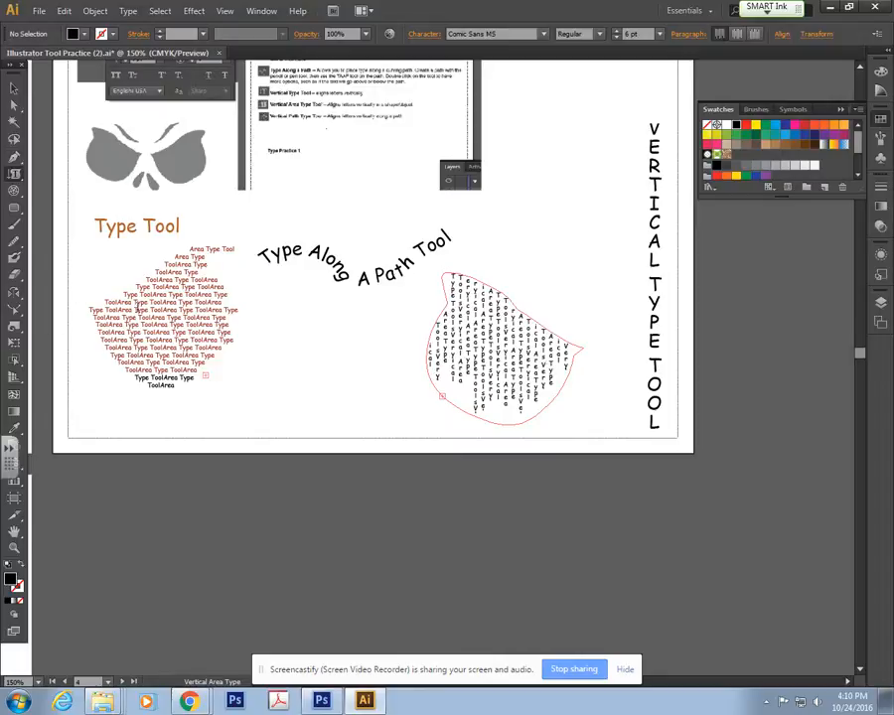
# Move the text-filled eye shape directly below the wavy "Type Along A Path Tool" text and deselect it.
pyautogui.click(14, 87)
pyautogui.click(571, 318)
pyautogui.moveTo(526, 354); pyautogui.dragTo(353, 358)
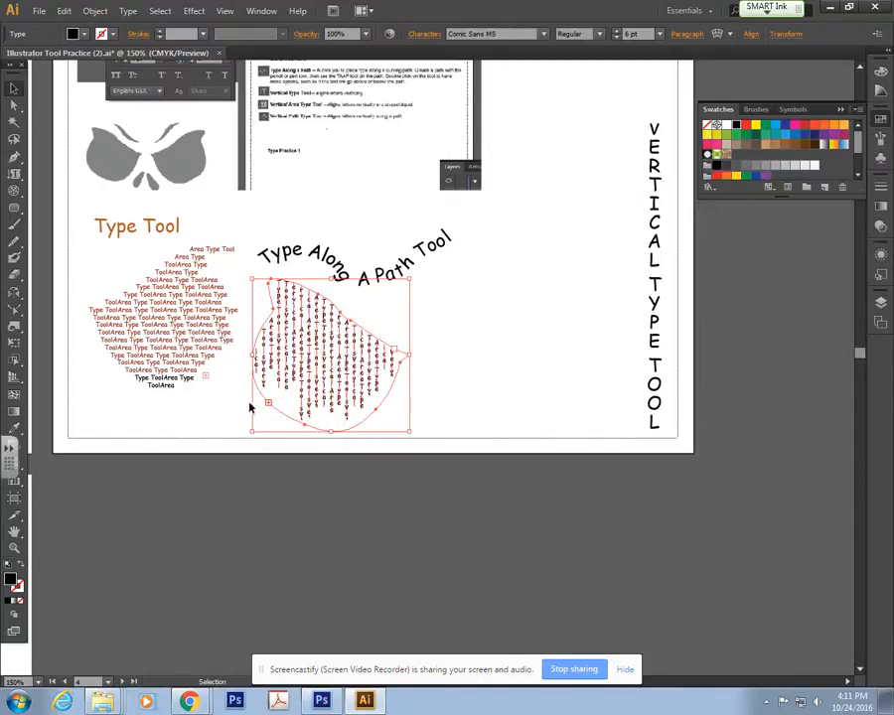
pyautogui.click(623, 347)
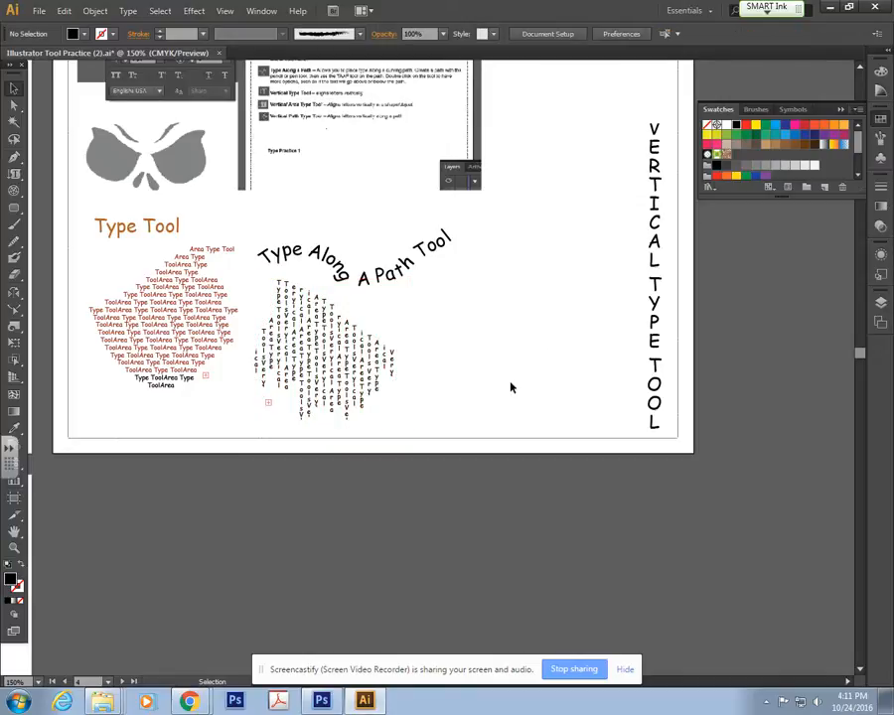
# Draw a wavy upright path with the Pen tool in the empty area beside the "VERTICAL TYPE TOOL" column.
pyautogui.scroll(5, 513, 383)
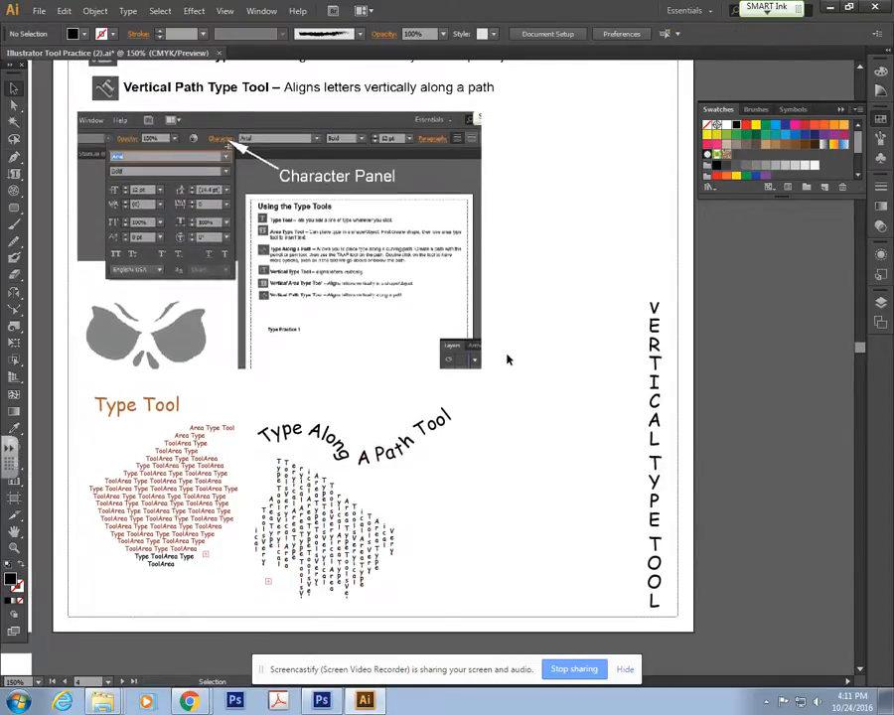
pyautogui.scroll(3, 507, 343)
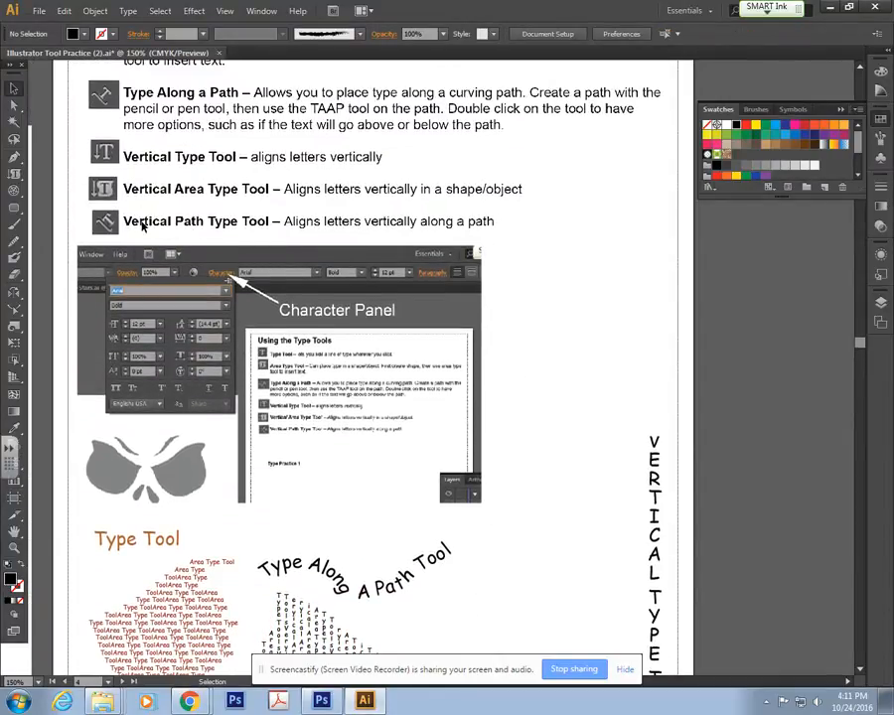
pyautogui.scroll(-4, 548, 422)
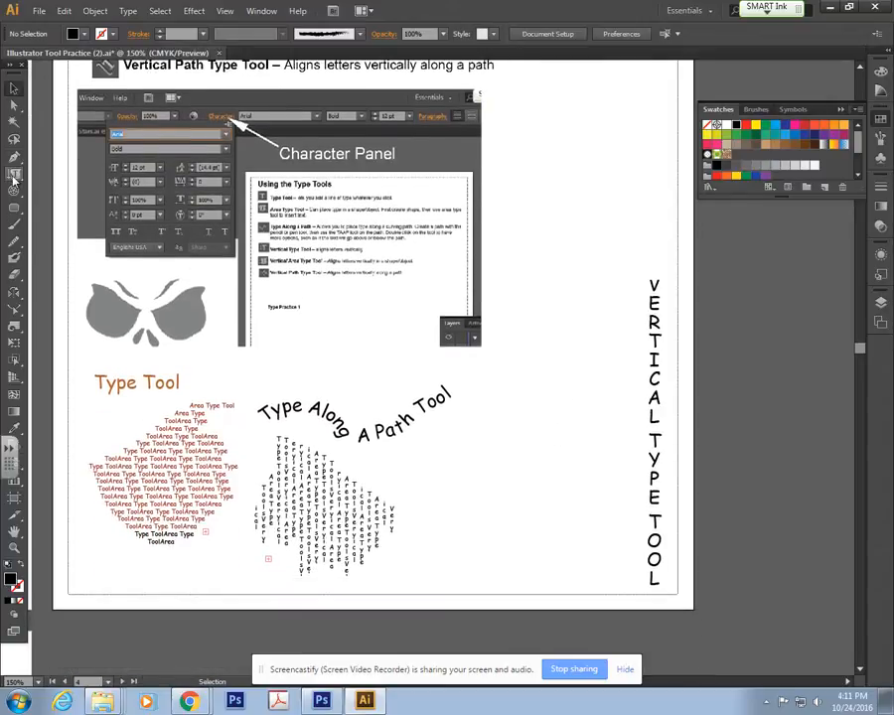
pyautogui.click(14, 156)
pyautogui.click(508, 524)
pyautogui.moveTo(571, 507); pyautogui.dragTo(578, 457)
pyautogui.moveTo(566, 442); pyautogui.dragTo(452, 255)
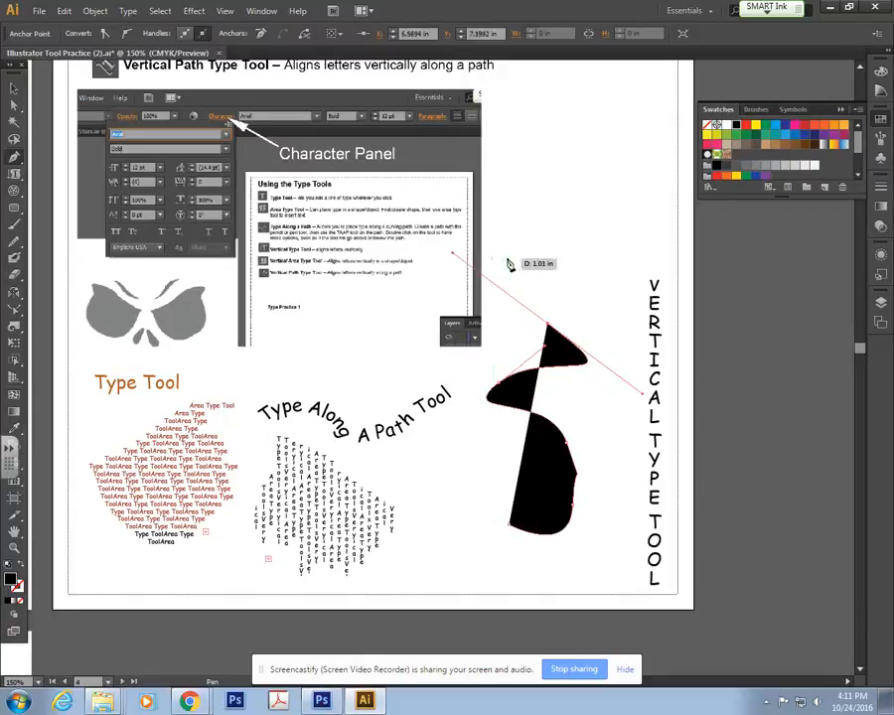
pyautogui.moveTo(576, 266); pyautogui.dragTo(534, 241)
# Start text on the wavy path with the Vertical Type on a Path Tool and set its size to 21 pt.
pyautogui.click(14, 173)
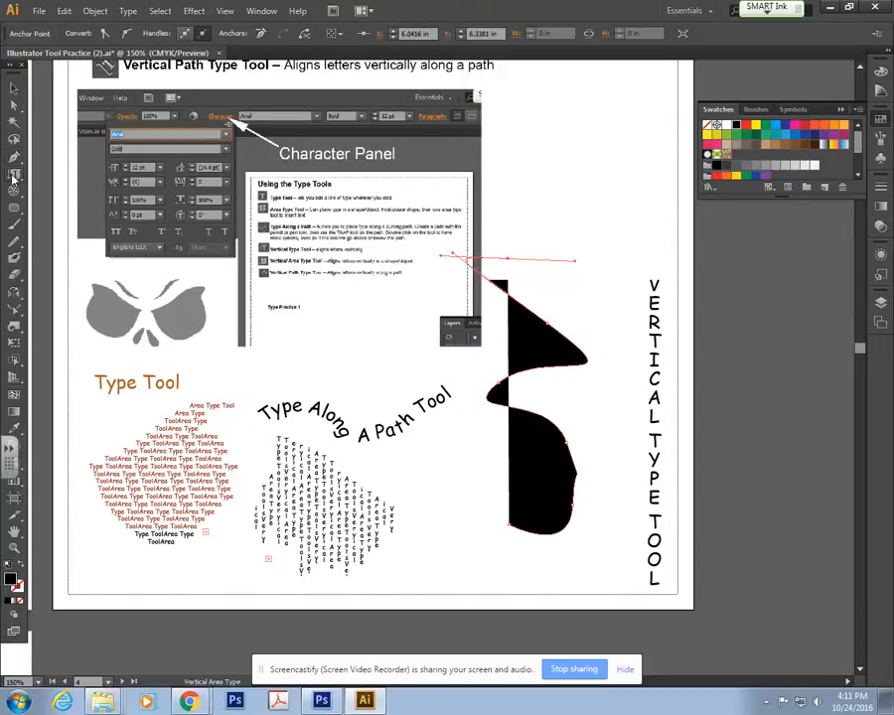
pyautogui.click(99, 256)
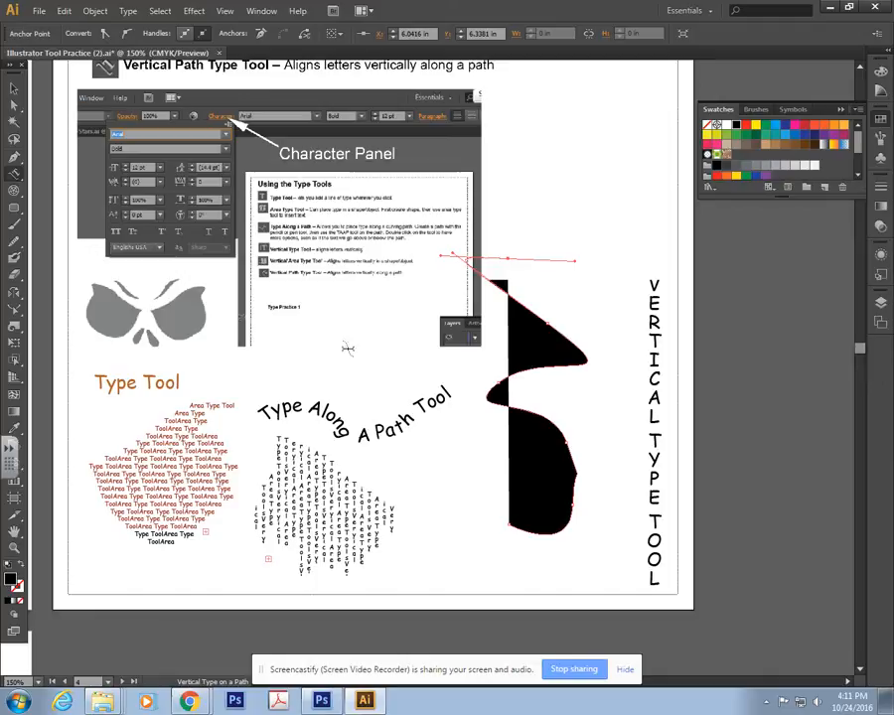
pyautogui.click(511, 294)
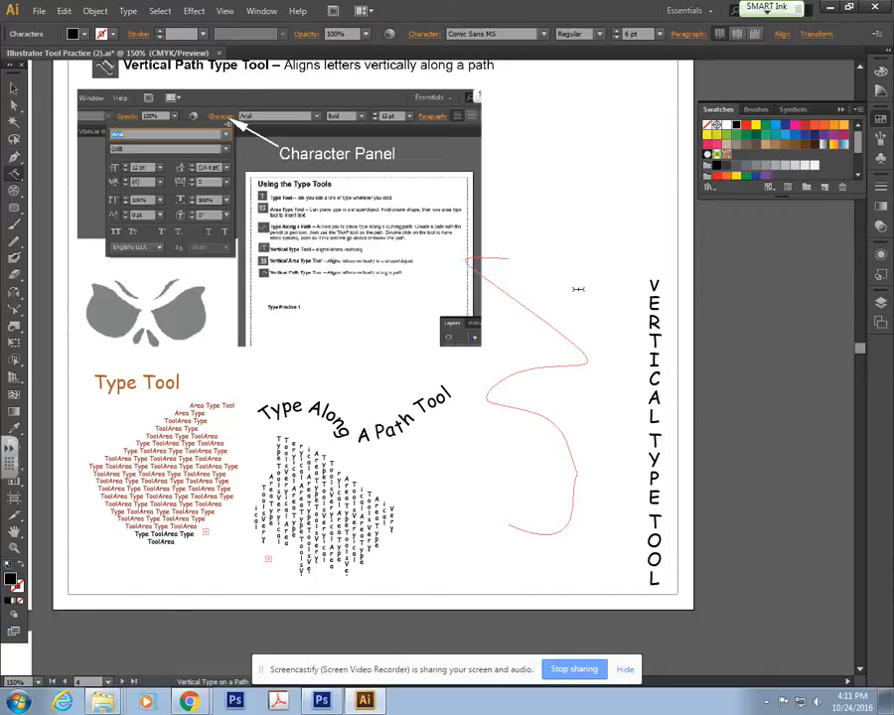
pyautogui.click(659, 34)
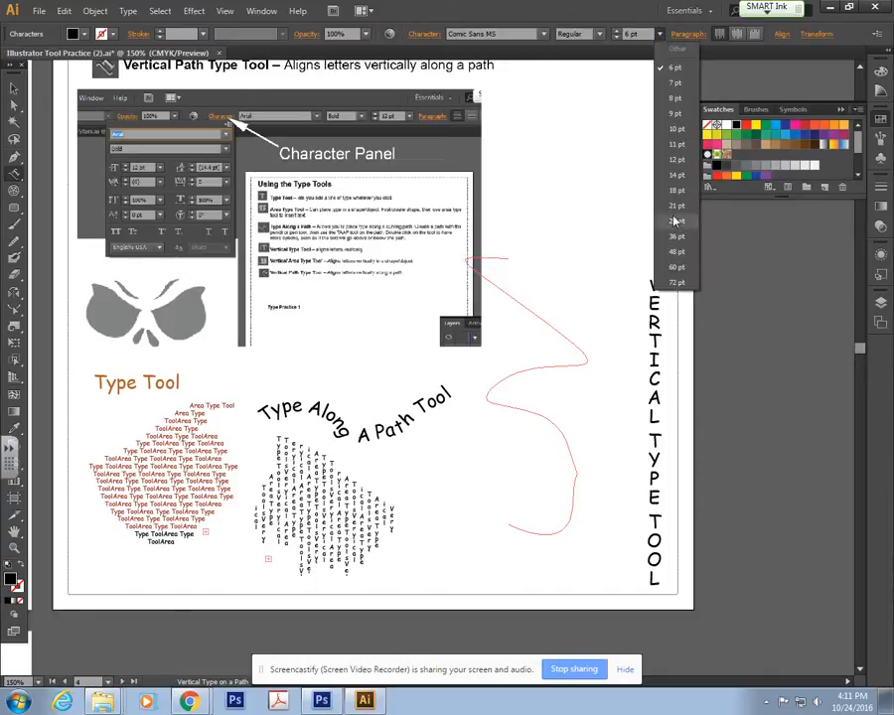
pyautogui.click(675, 204)
pyautogui.write('V')
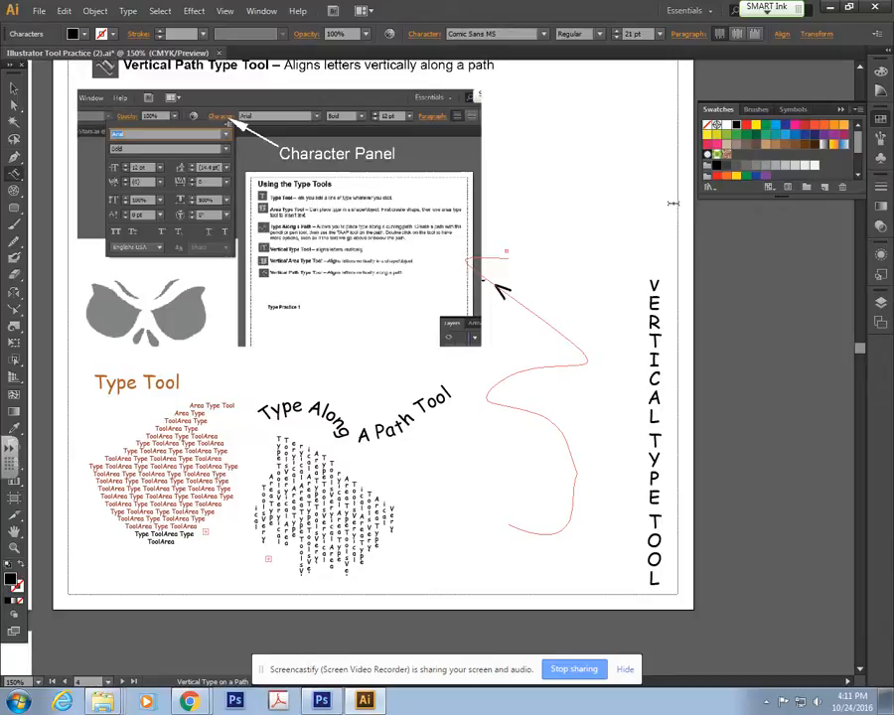
pyautogui.press('BackSpace')
# Try to restart the vertical path text on the same curve, and delete the curve.
pyautogui.click(14, 88)
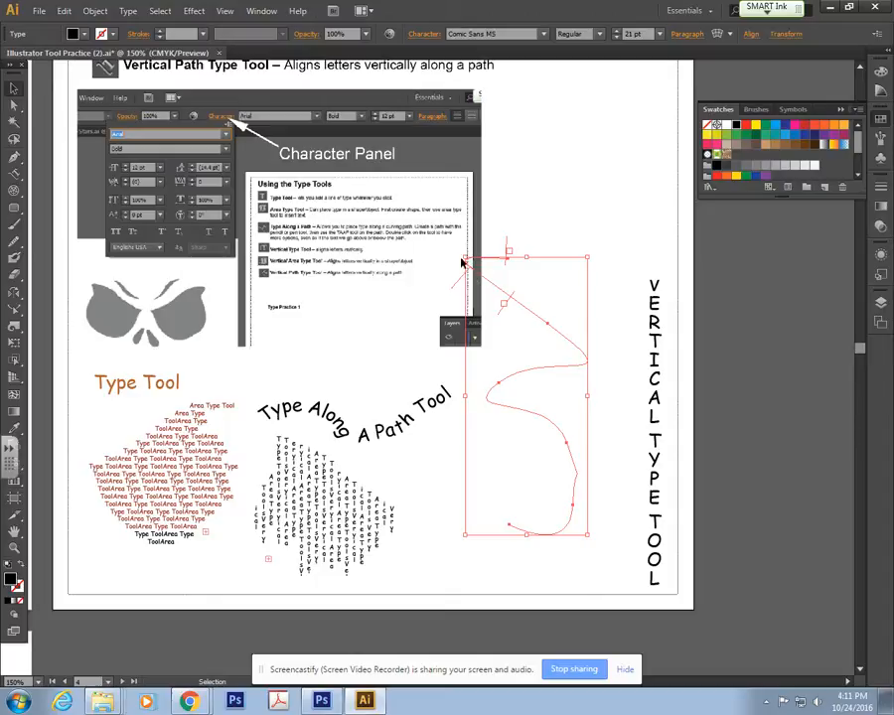
pyautogui.press('t')
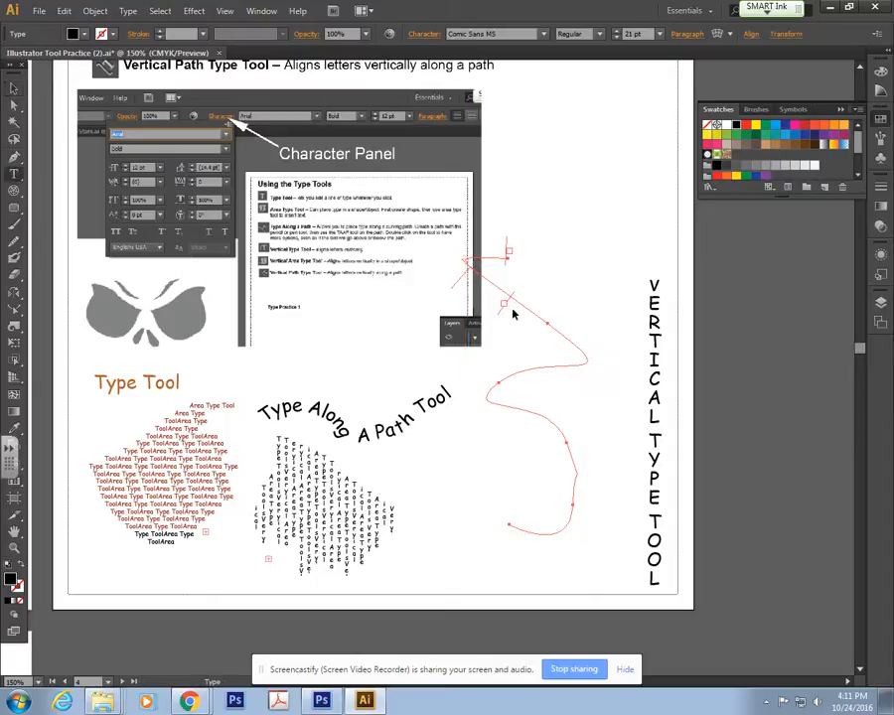
pyautogui.doubleClick(15, 175)
pyautogui.click(768, 270)
pyautogui.moveTo(10, 175); pyautogui.dragTo(100, 257)
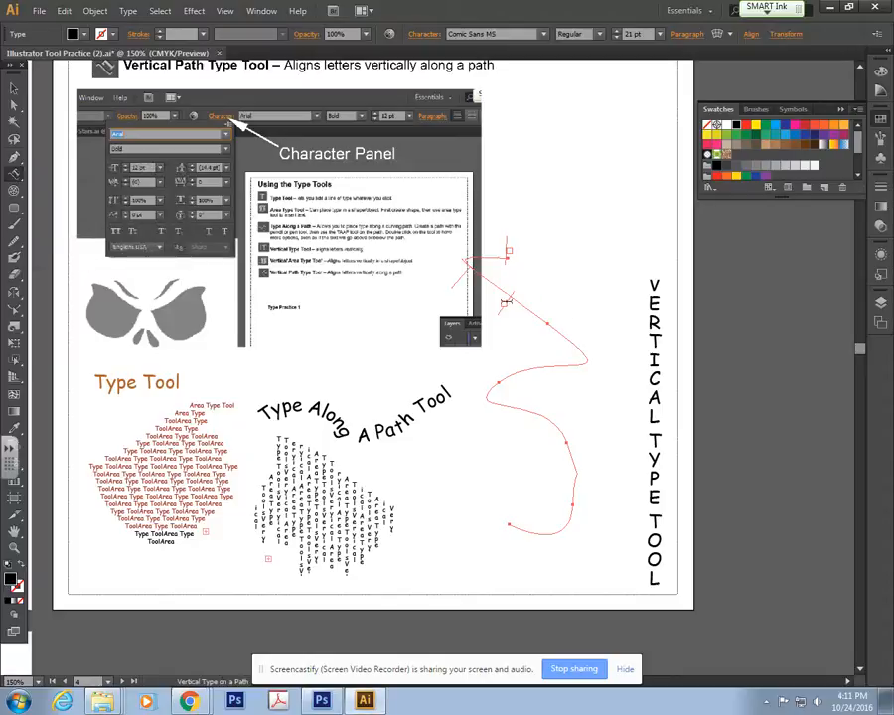
pyautogui.click(510, 297)
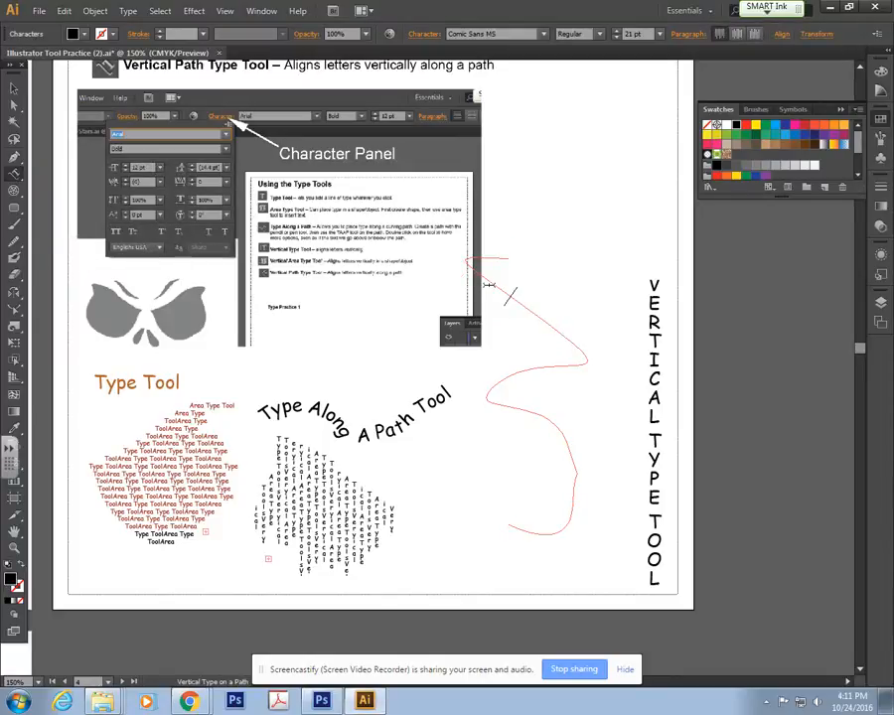
pyautogui.press('Escape')
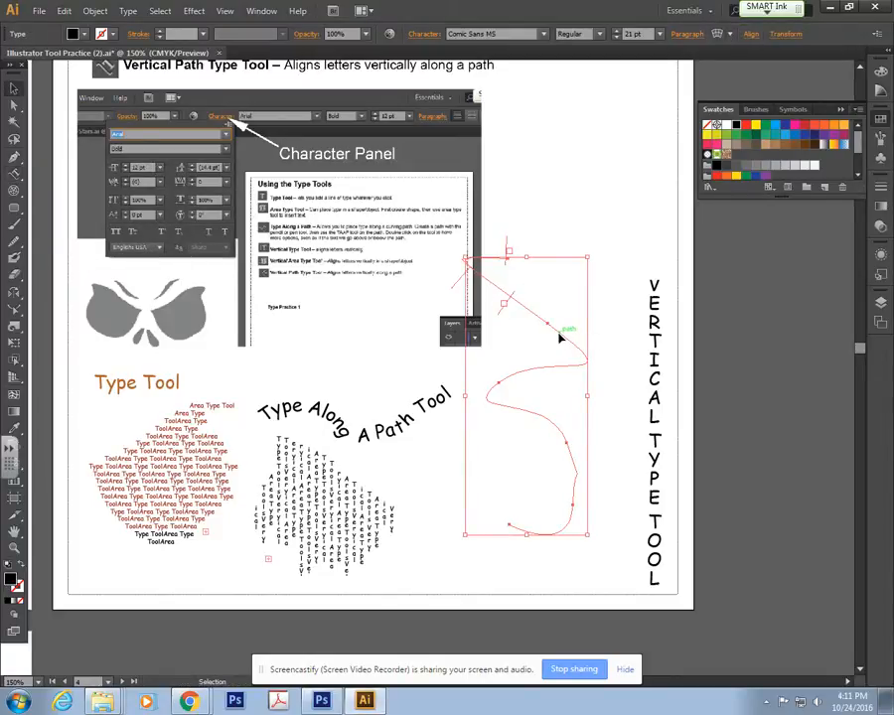
pyautogui.click(559, 338)
# Draw a smoother S-shaped path upward with the Pen tool in the empty area beside the vertical text column.
pyautogui.click(14, 157)
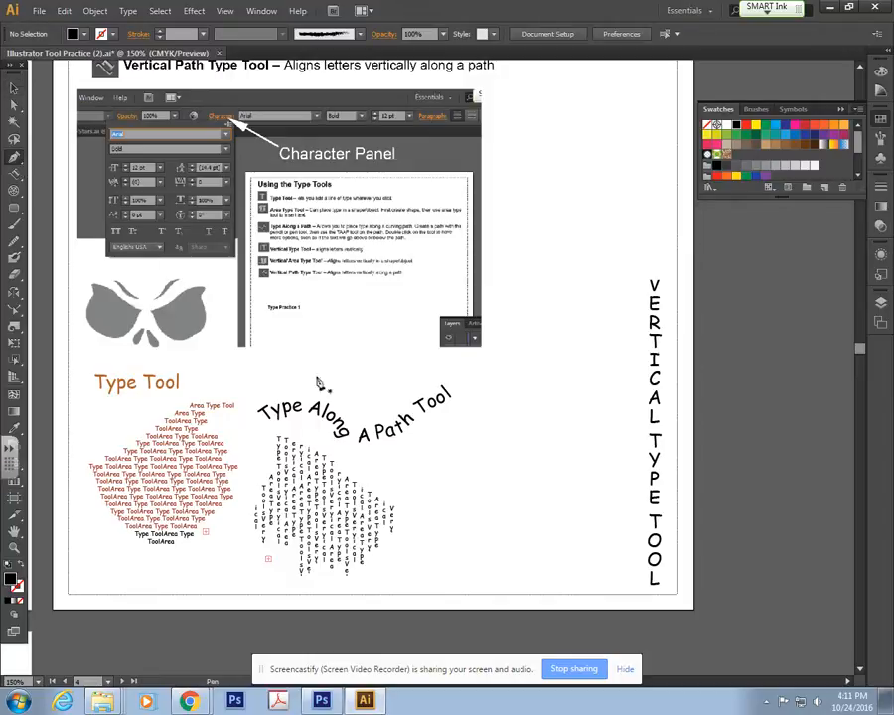
pyautogui.moveTo(526, 559); pyautogui.dragTo(532, 558)
pyautogui.moveTo(594, 526); pyautogui.dragTo(604, 393)
pyautogui.moveTo(568, 347); pyautogui.dragTo(468, 297)
pyautogui.moveTo(542, 281); pyautogui.dragTo(616, 259)
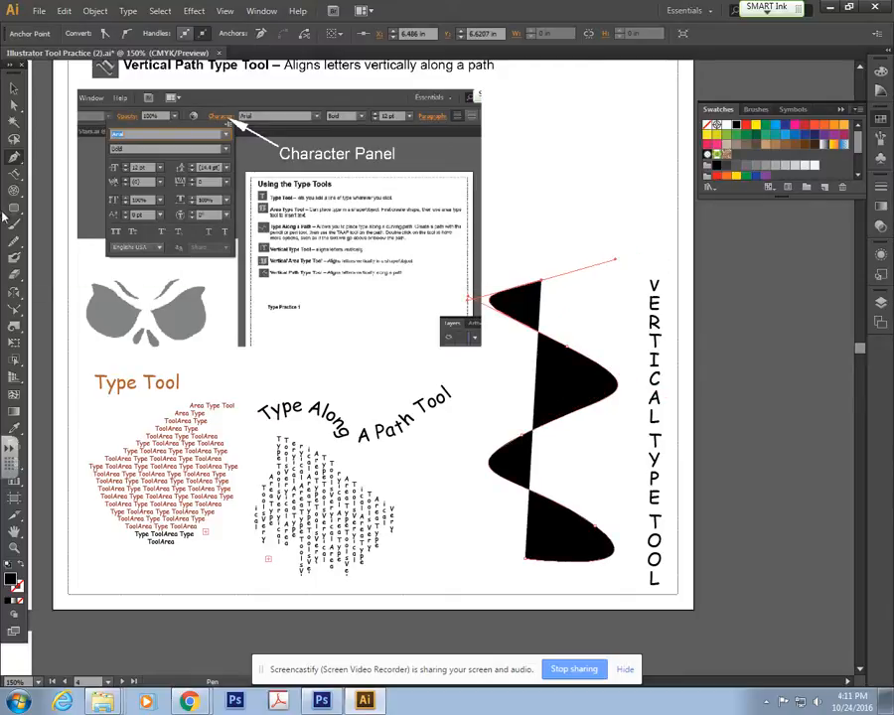
# Place the text "VERTICAL TYPE TOOL" along the new S-shaped path with the Vertical Type on a Path Tool and deselect it.
pyautogui.click(572, 512)
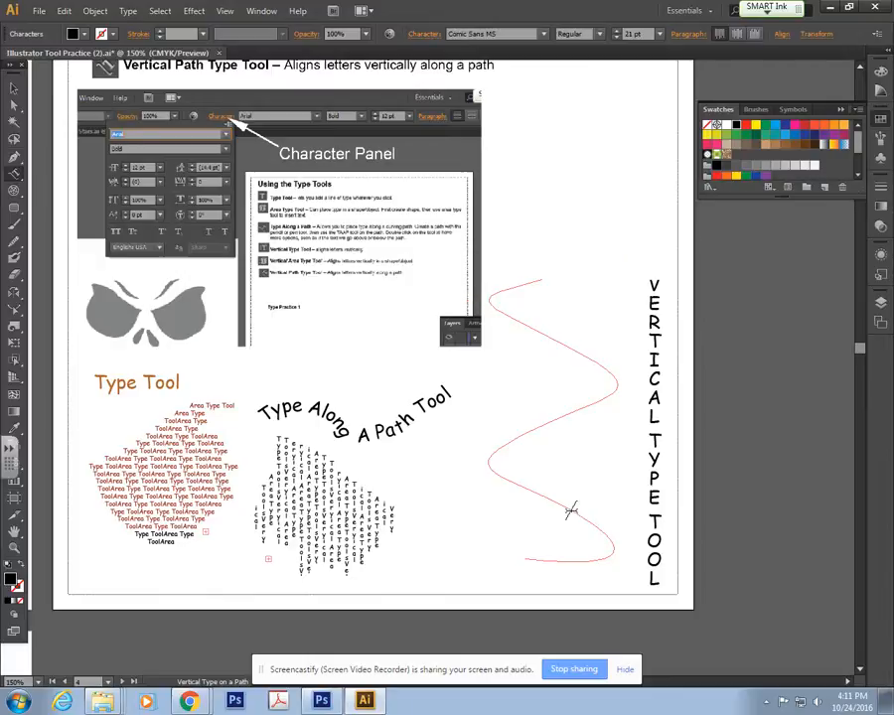
pyautogui.write('VR')
pyautogui.press('BackSpace')
pyautogui.write('ERTICAL TYPE T')
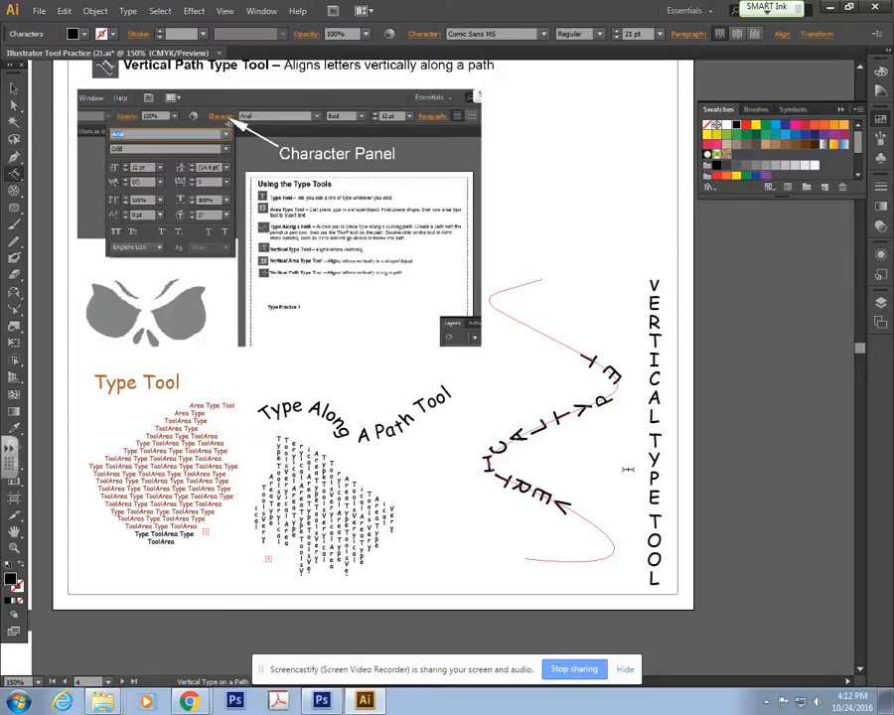
pyautogui.write('OOLS')
pyautogui.click(552, 422)
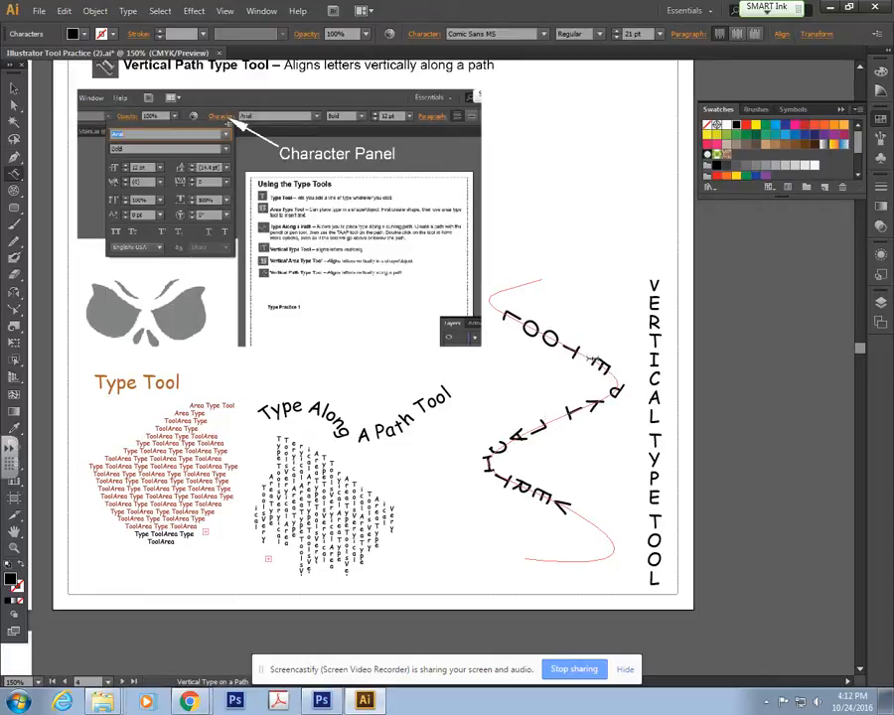
pyautogui.click(12, 87)
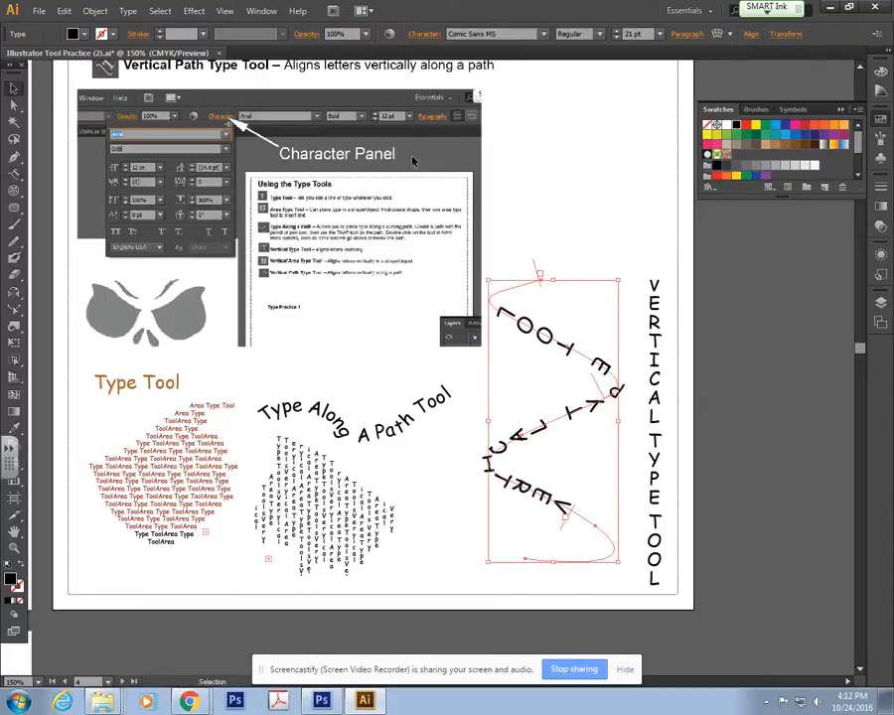
pyautogui.click(602, 194)
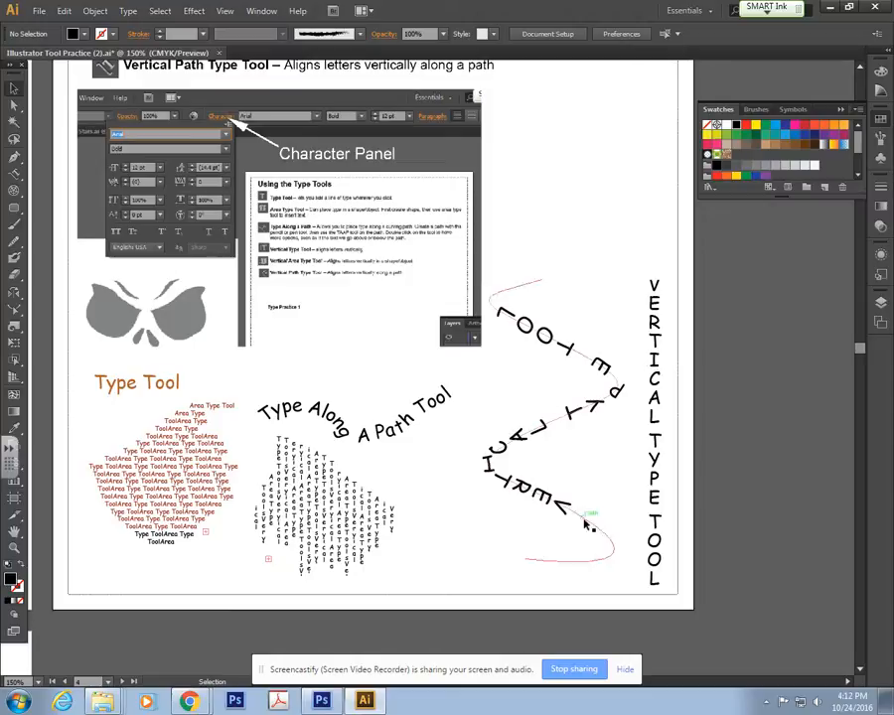
pyautogui.scroll(8, 324, 477)
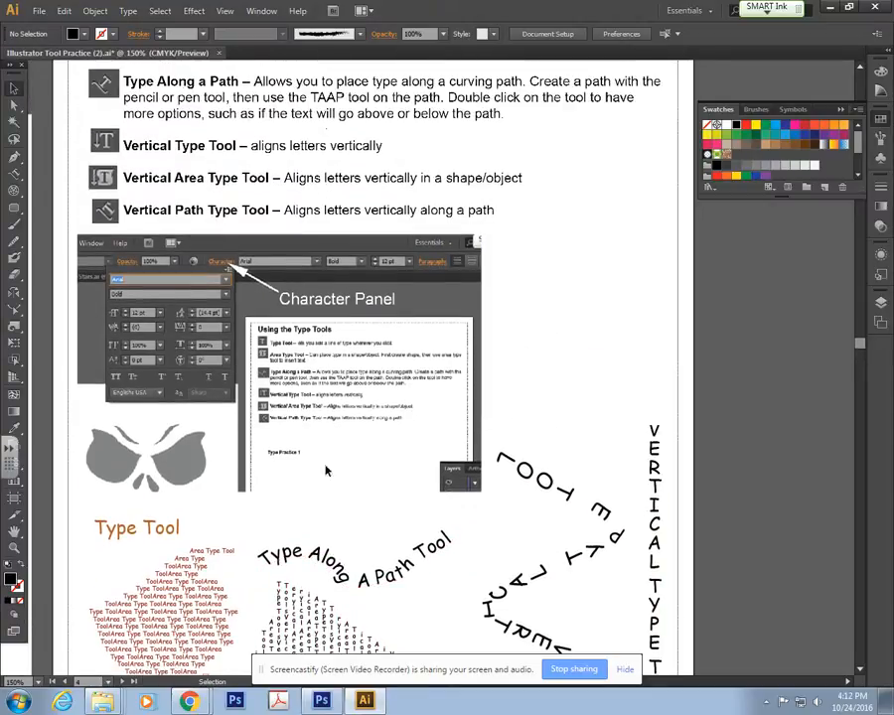
pyautogui.scroll(-6, 461, 493)
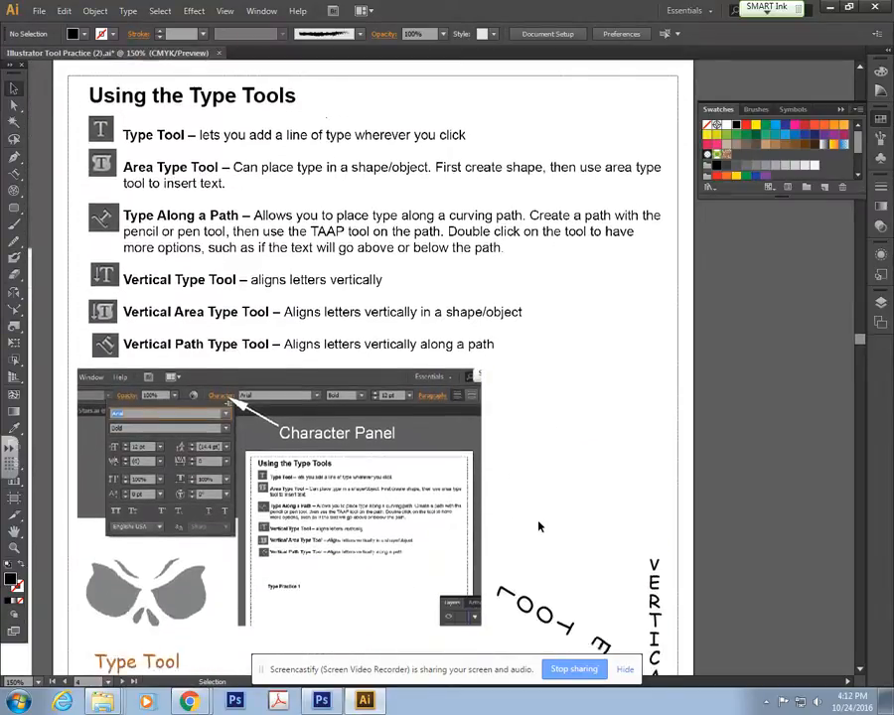
pyautogui.scroll(-1, 380, 485)
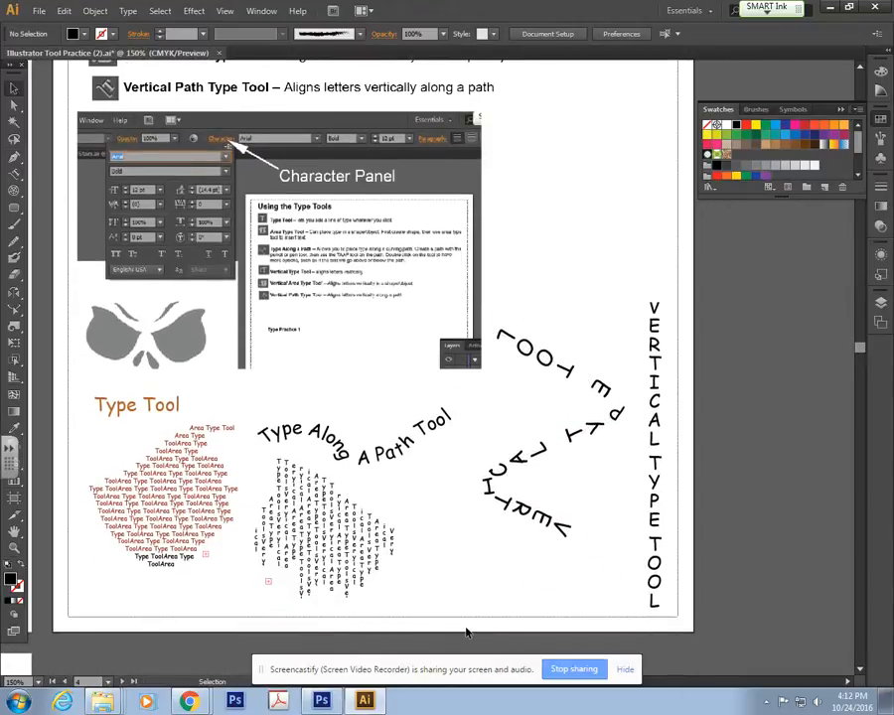
pyautogui.scroll(8, 557, 551)
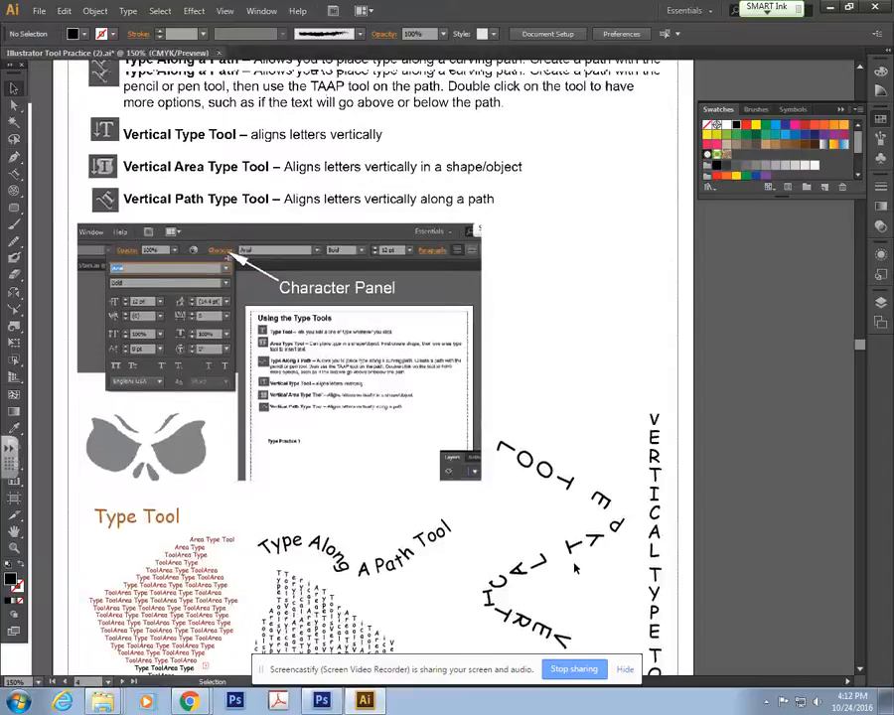